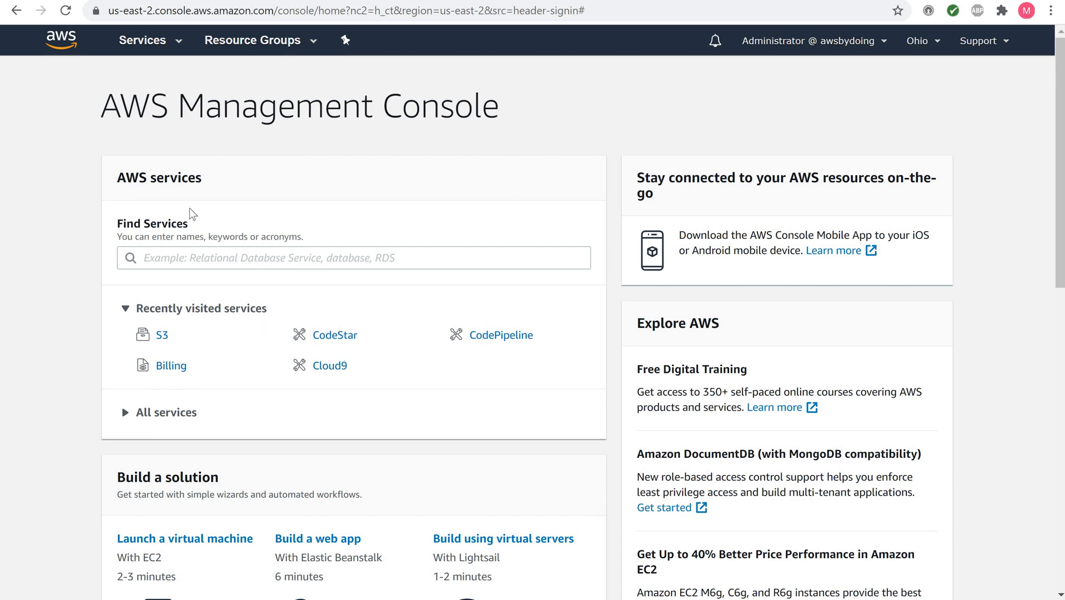
Step: Find the S3 service in the AWS console and open it
left_click(157, 255)
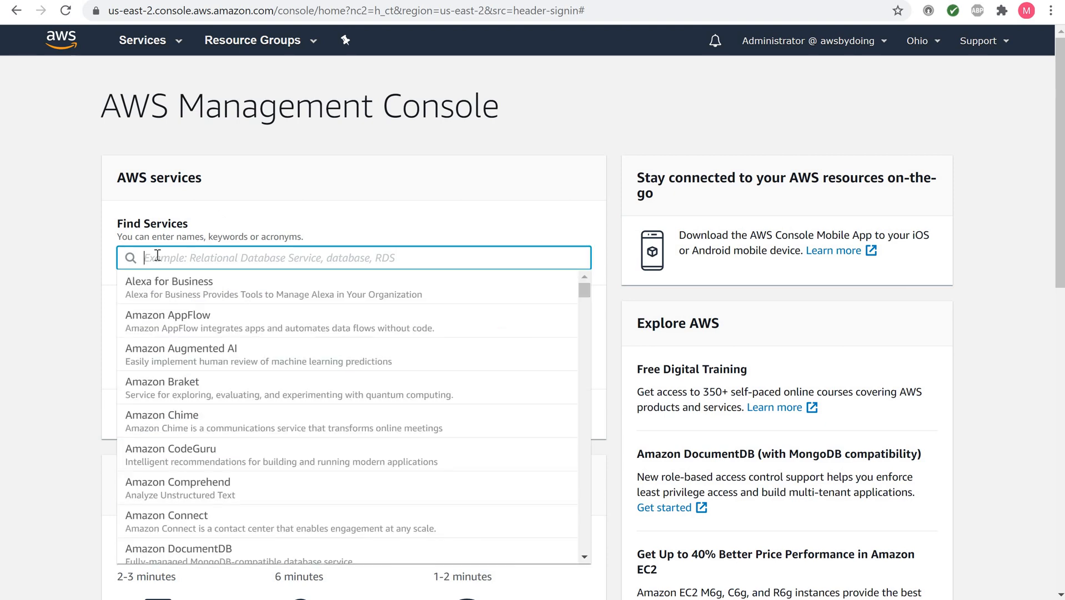
type("s3")
left_click(137, 286)
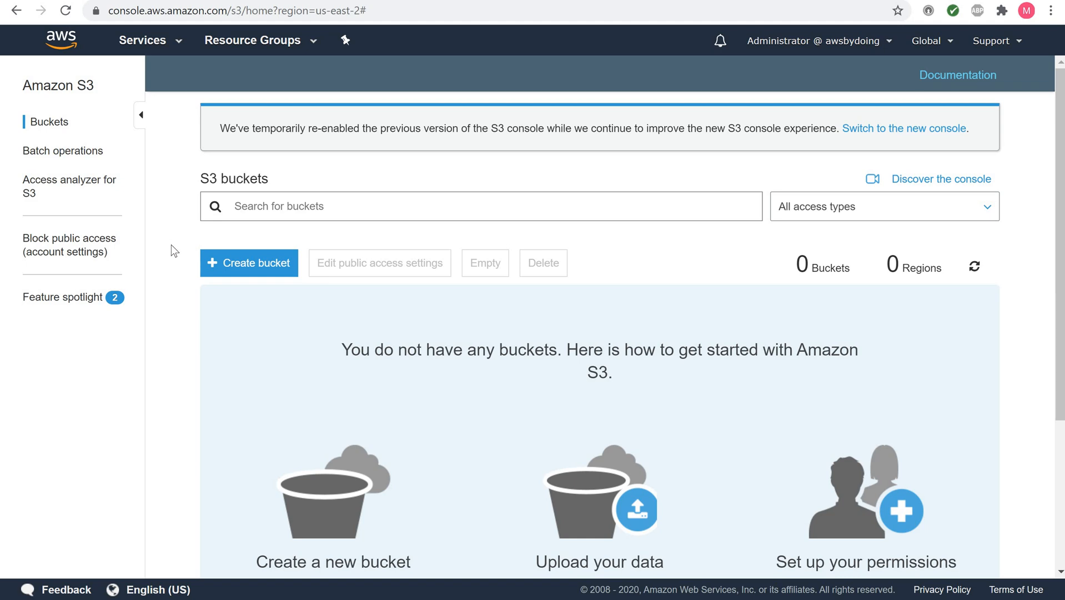
Step: Start creating an S3 bucket and name it demo-bucket-awsbydoing
left_click(248, 270)
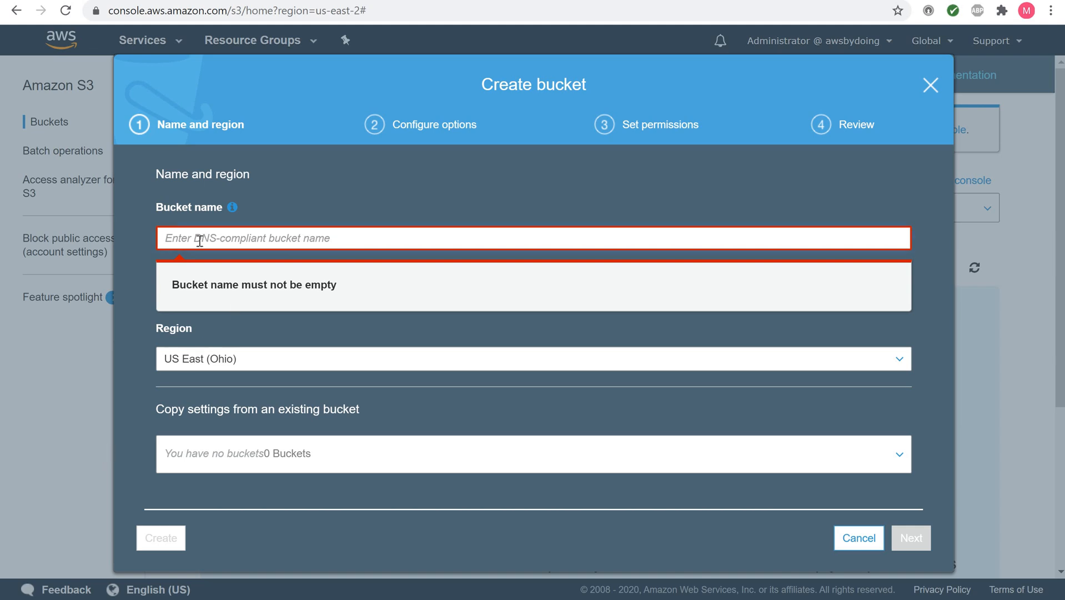
type("demo")
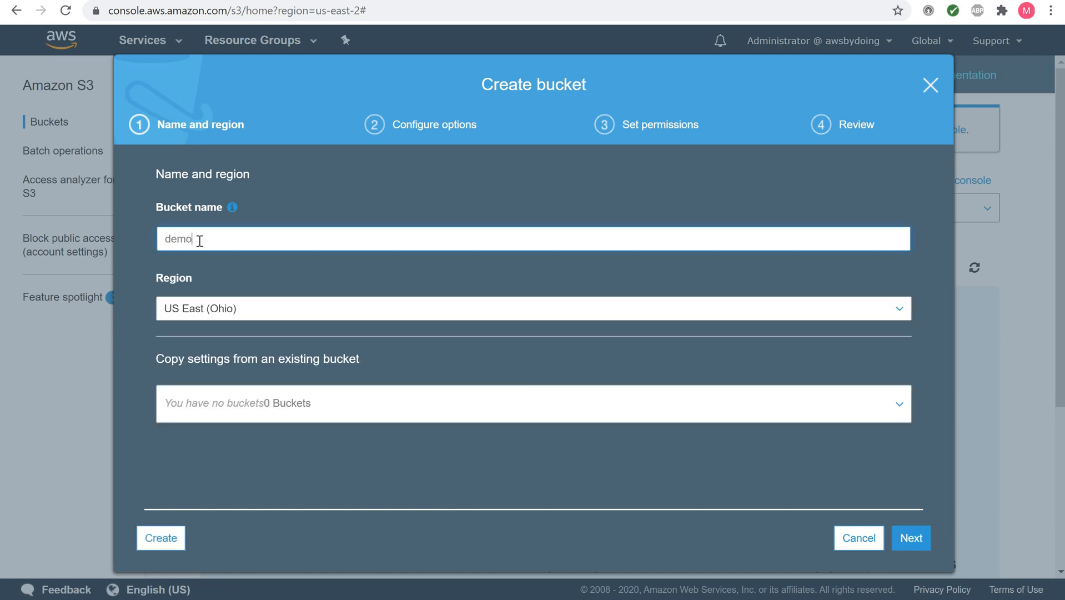
type("-bucket-awsbydoing")
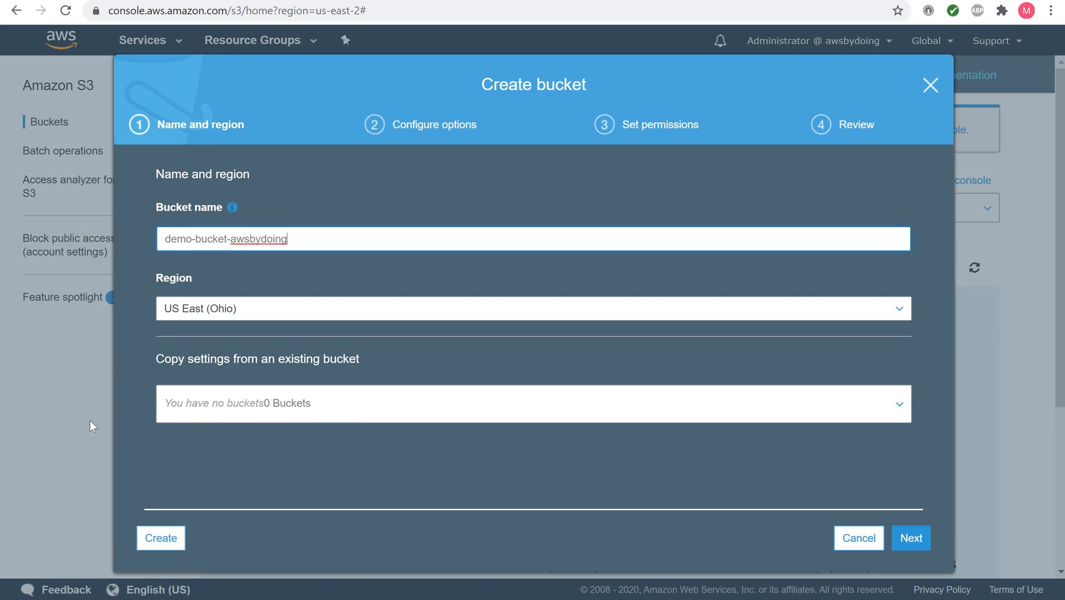
left_click(207, 477)
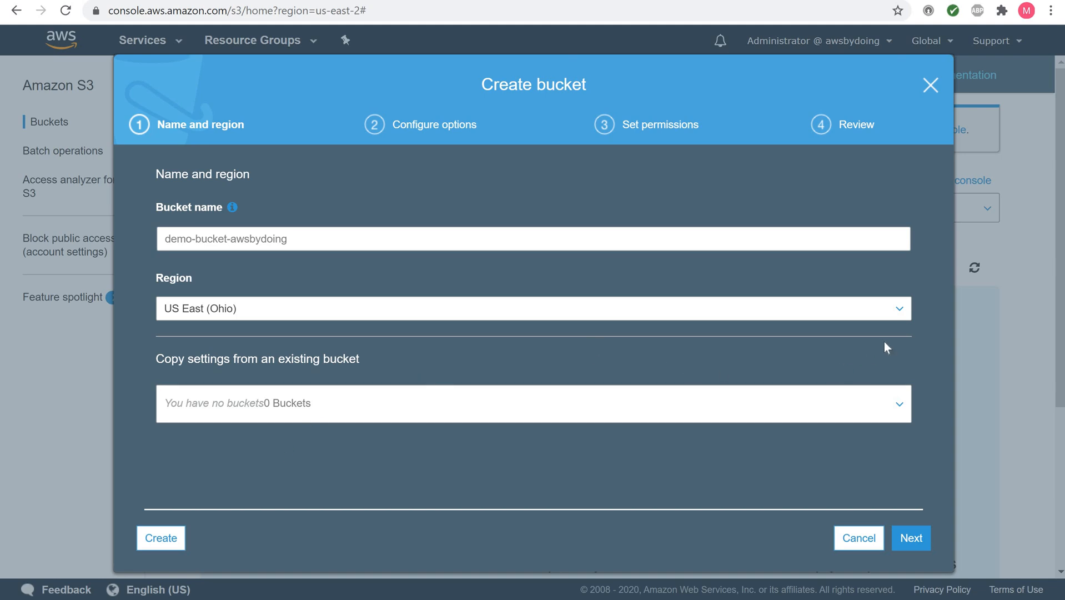
Step: Choose US East (Ohio) as the bucket's region and proceed to the bucket's configuration options
left_click(895, 321)
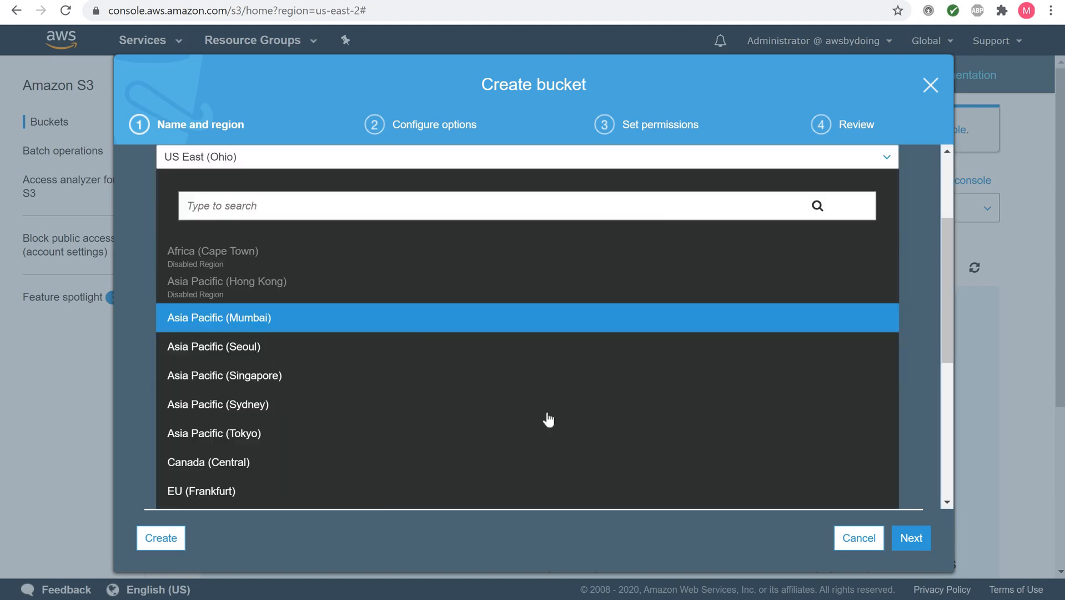
scroll(365, 431, "down", 5)
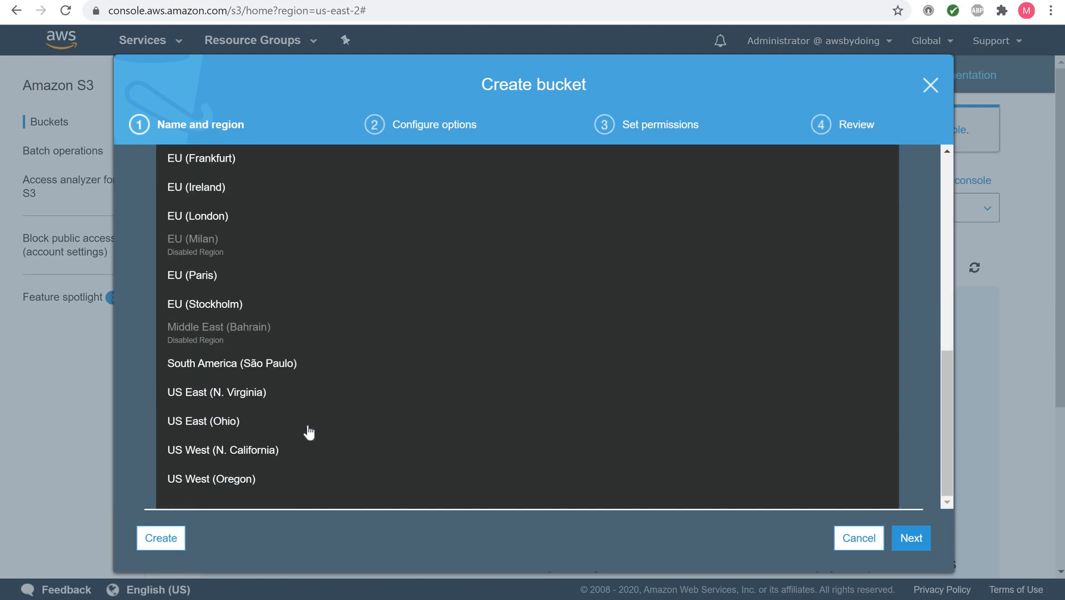
left_click(236, 421)
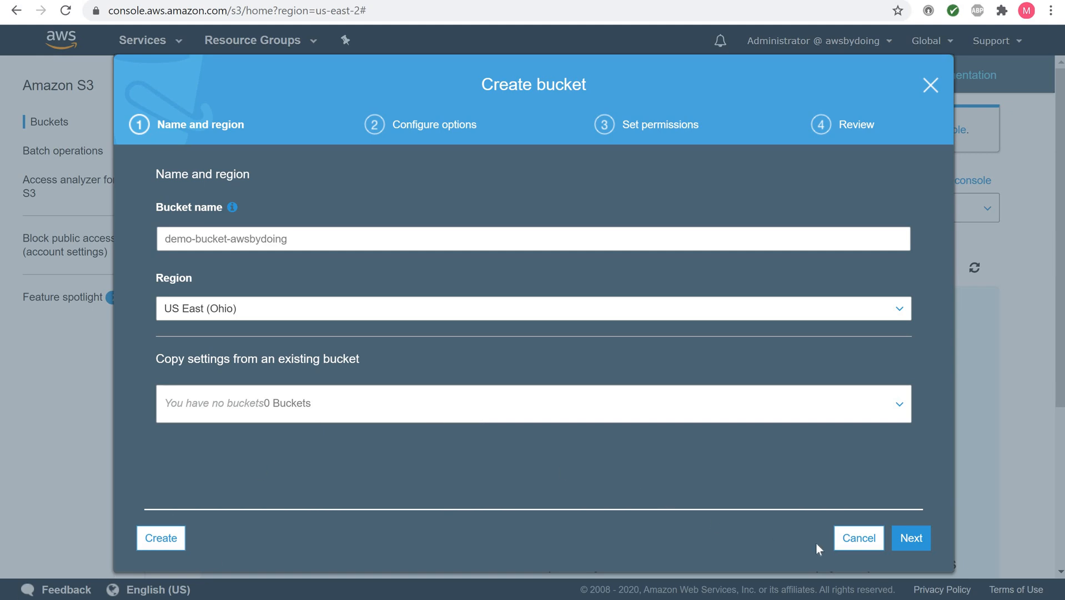
left_click(911, 538)
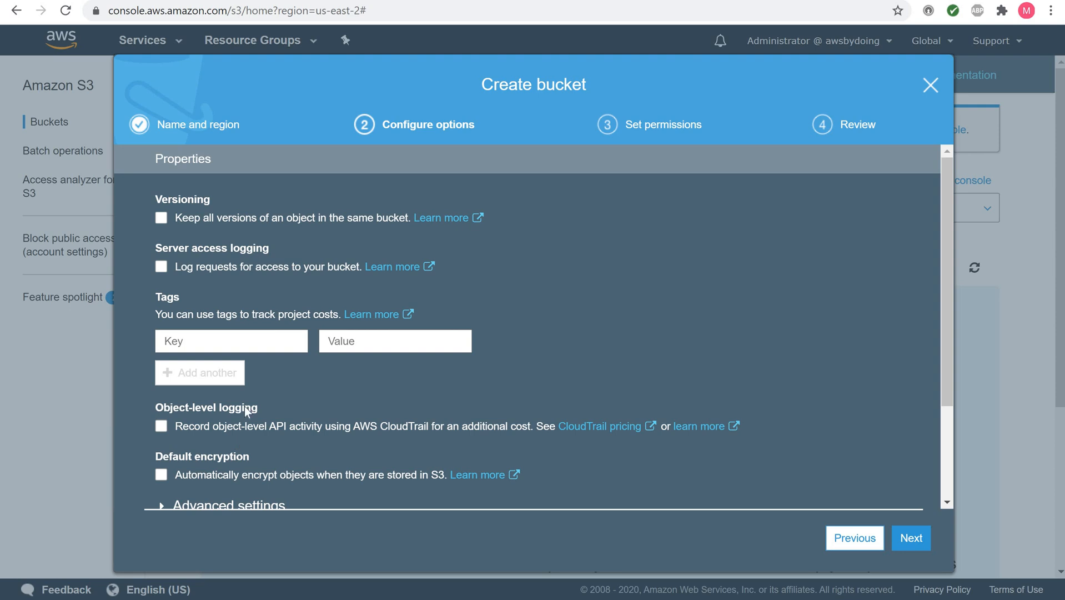
Step: Enable server access logging and object-level logging one at a time to preview their settings, turning each off again
left_click(161, 268)
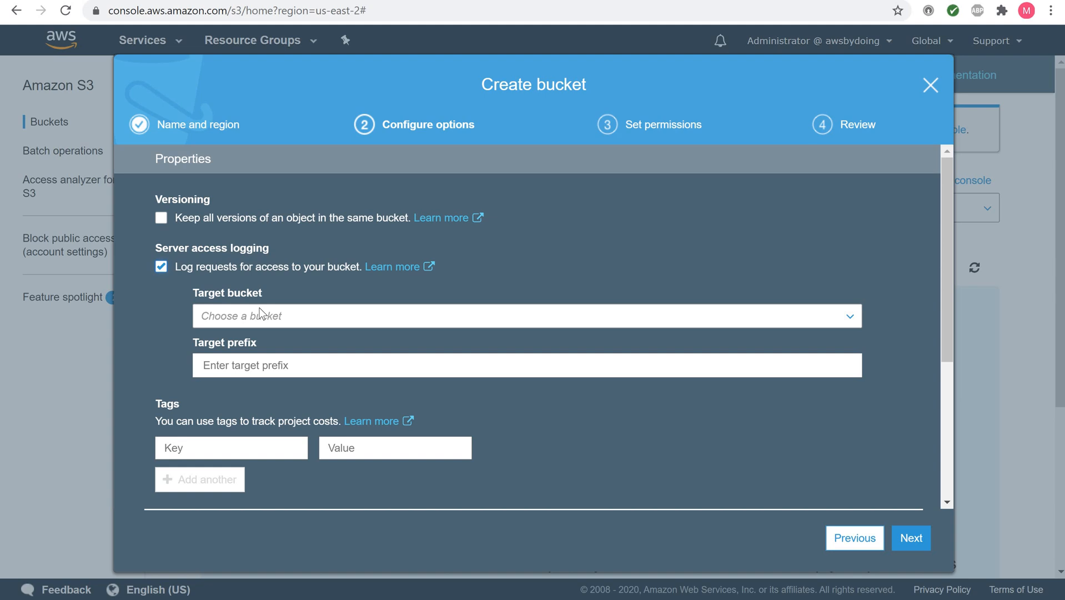
left_click(161, 267)
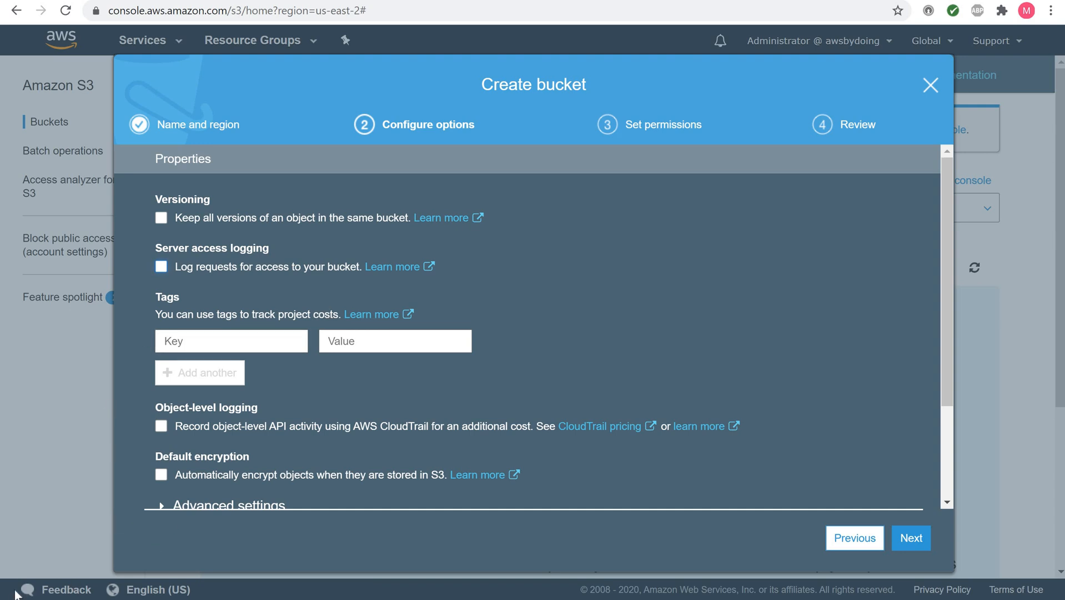
left_click(161, 426)
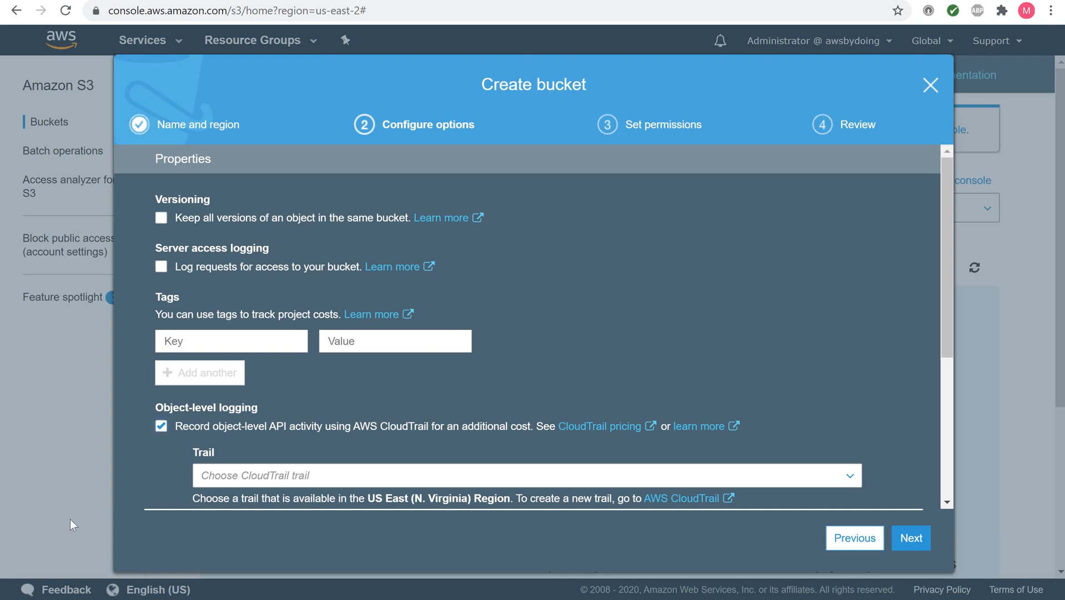
left_click(161, 427)
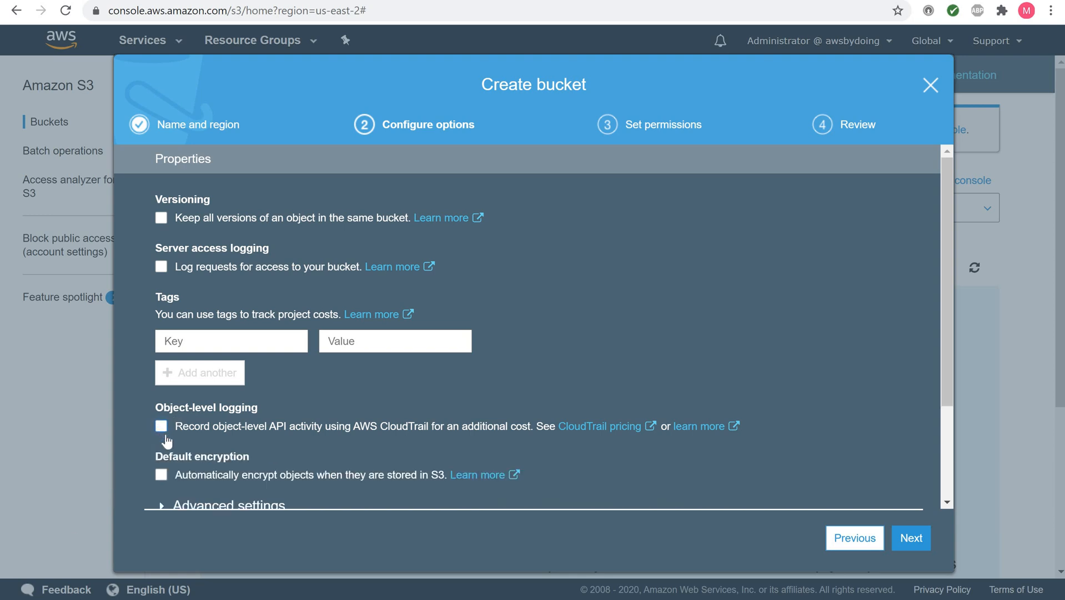
Step: Enable default encryption to preview its AES-256 and AWS-KMS choices, and turn it off again
left_click(166, 475)
scroll(254, 459, "down", 4)
scroll(252, 460, "up", 2)
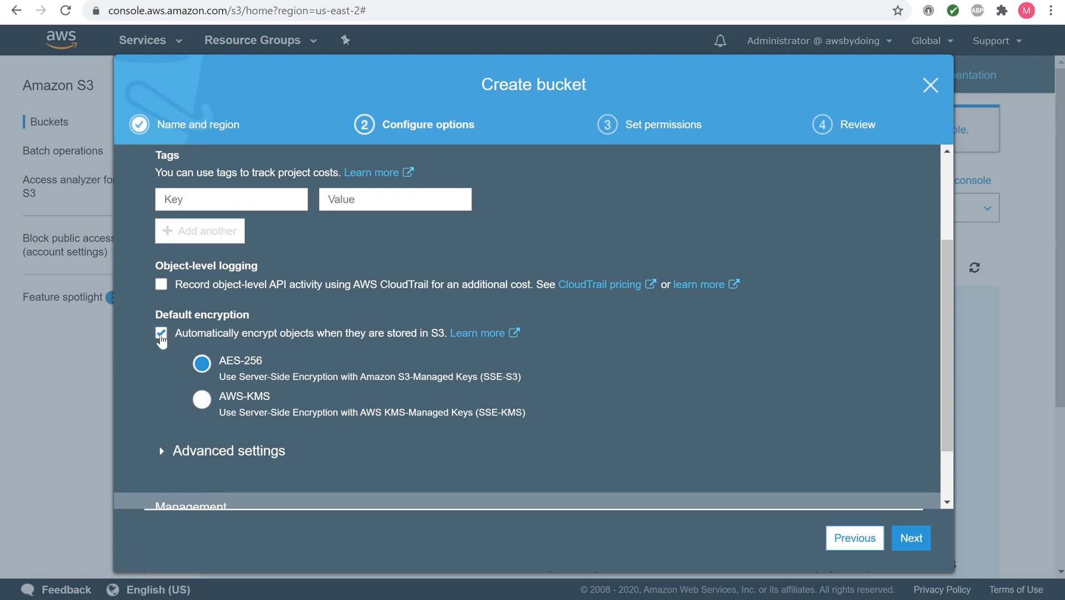
left_click(160, 335)
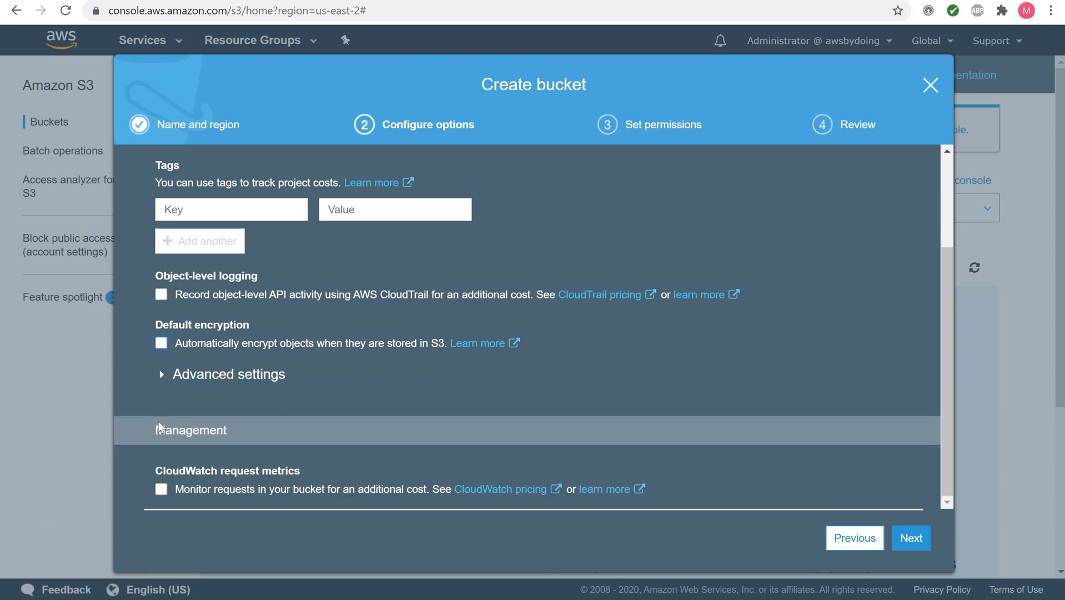
Step: Expand the advanced settings and try enabling versioning together with permanent object lock for the bucket
left_click(162, 374)
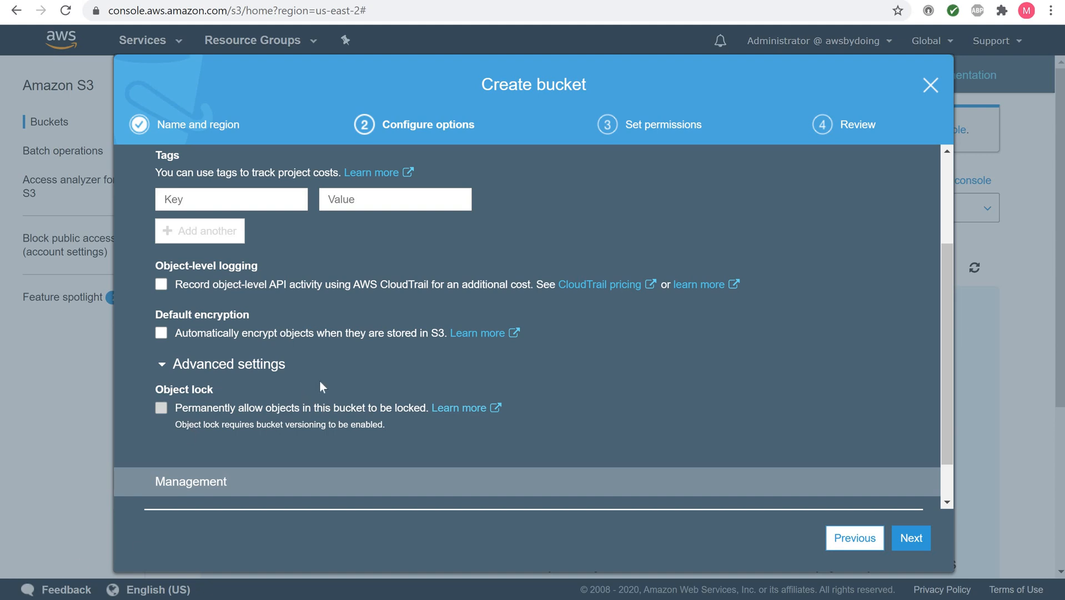
scroll(320, 381, "up", 3)
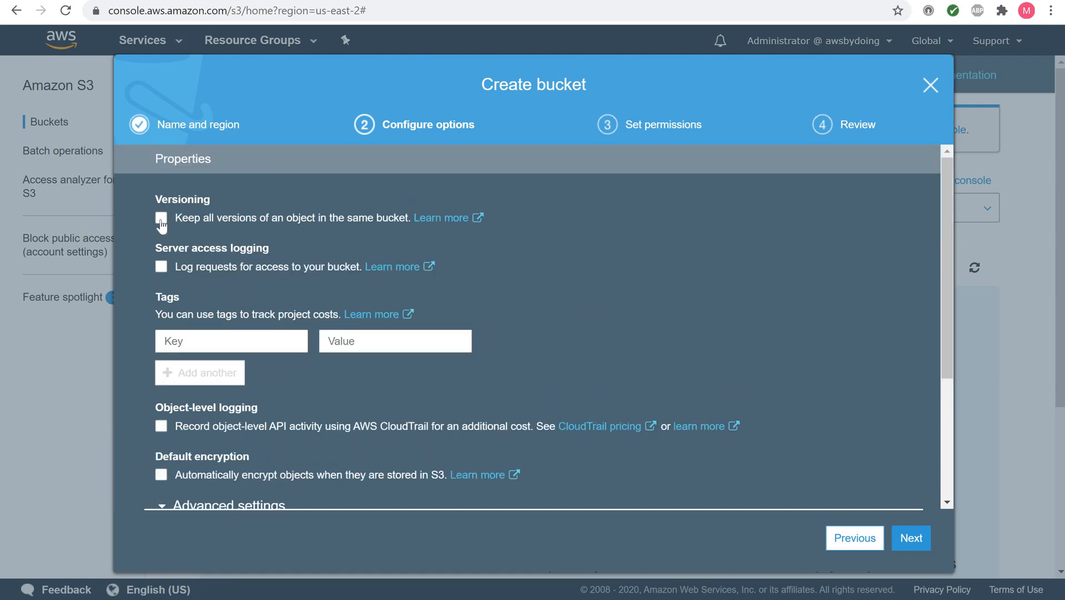
left_click(161, 220)
scroll(180, 368, "down", 3)
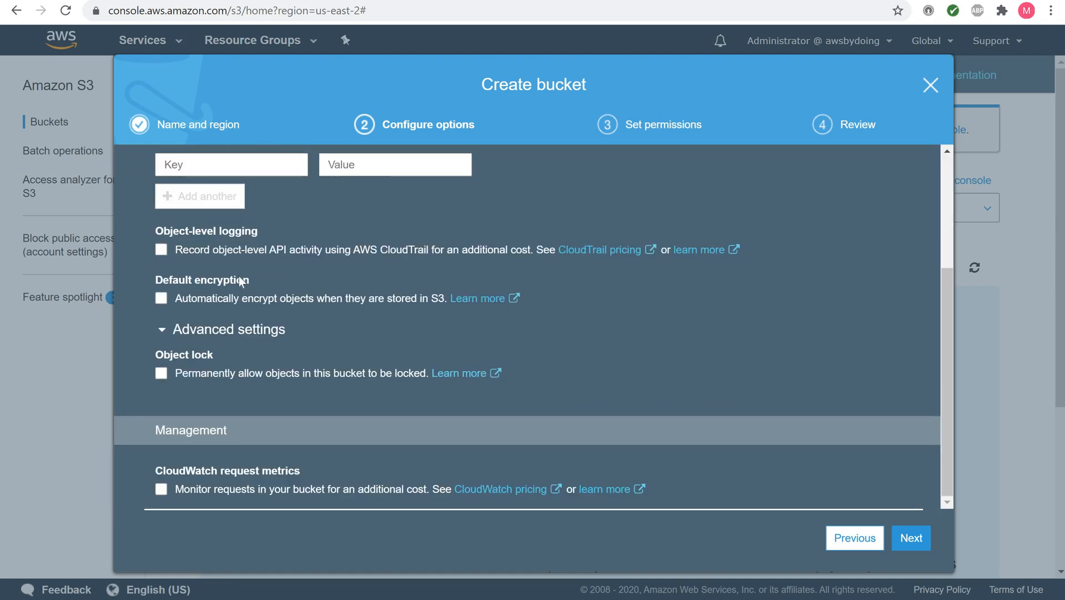
left_click(161, 373)
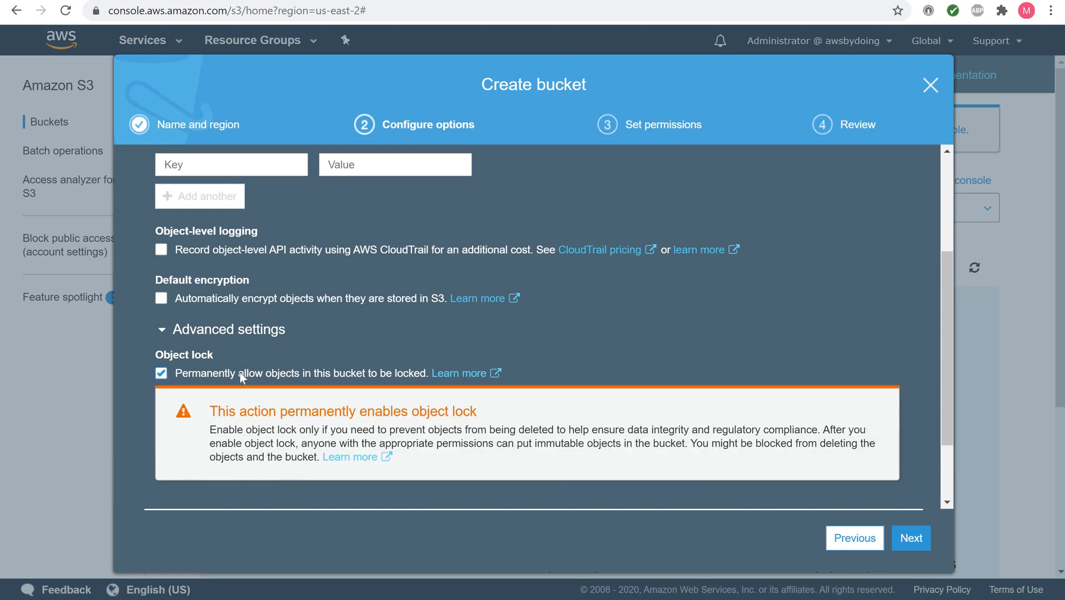
scroll(249, 371, "down", 2)
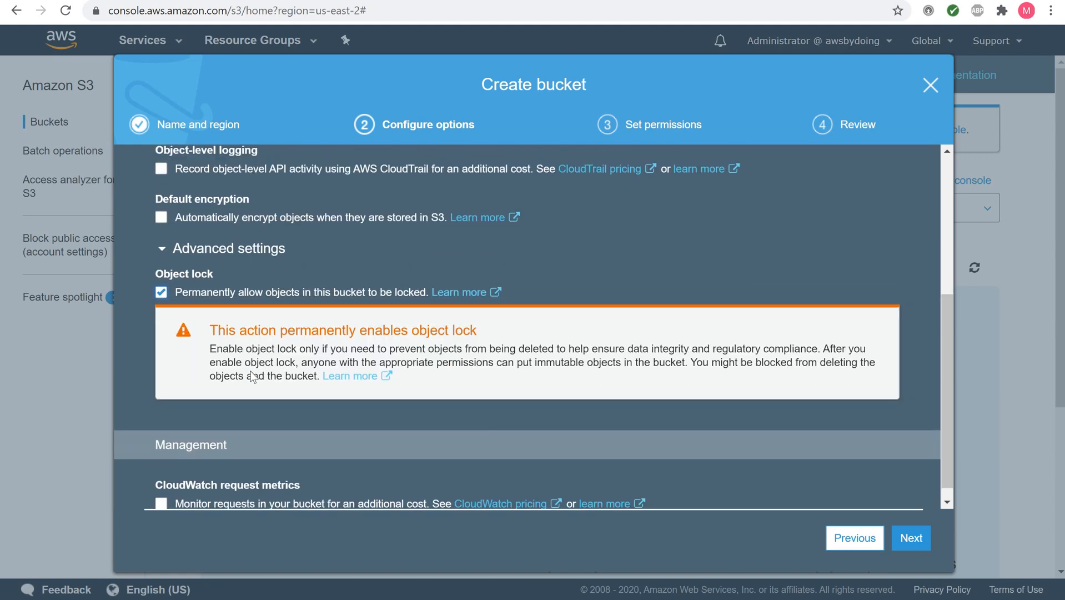
scroll(253, 377, "up", 1)
scroll(250, 370, "up", 3)
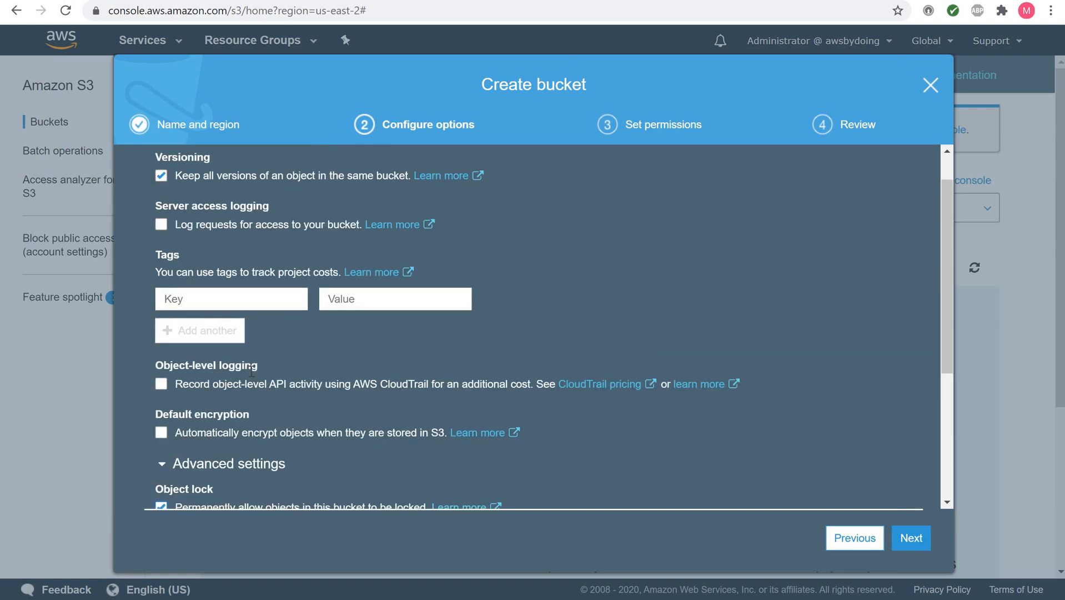
Step: Turn versioning off and on again to check how the object lock option depends on it
left_click(161, 219)
scroll(209, 250, "down", 3)
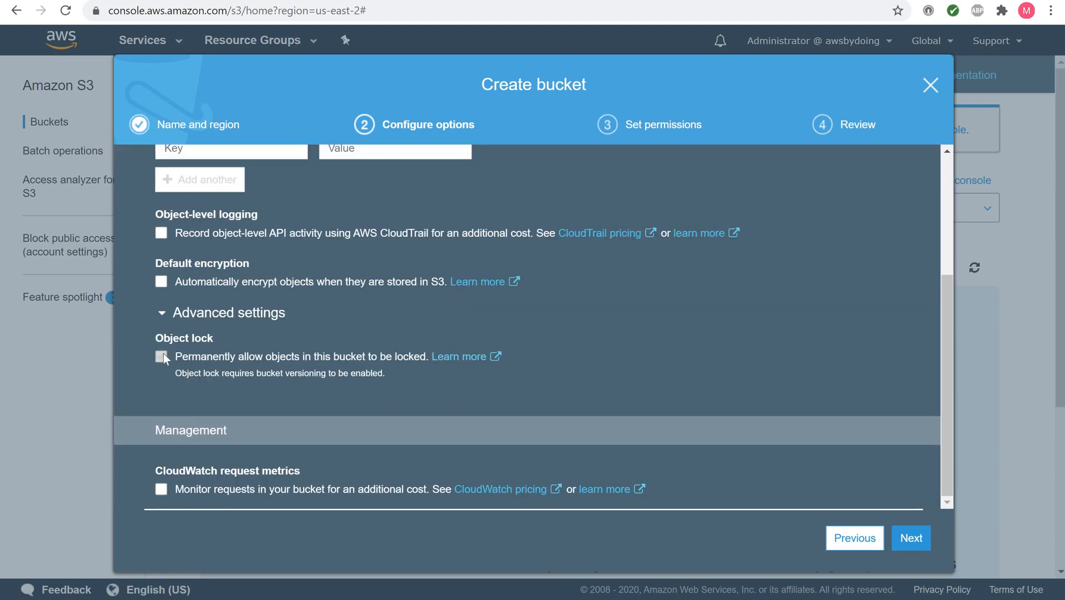
scroll(175, 347, "up", 3)
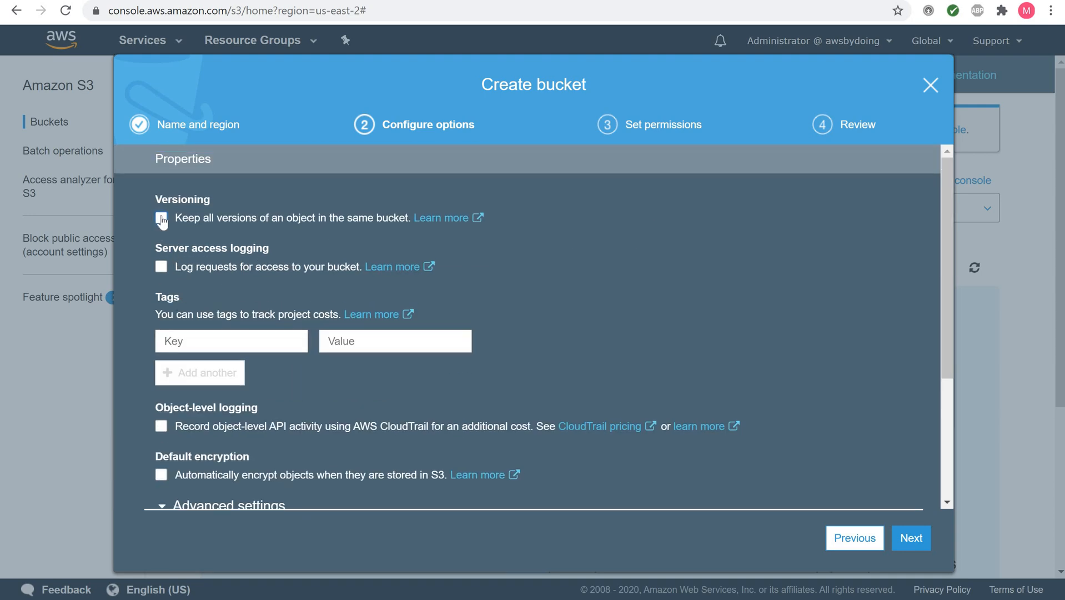
left_click(161, 218)
scroll(240, 263, "down", 5)
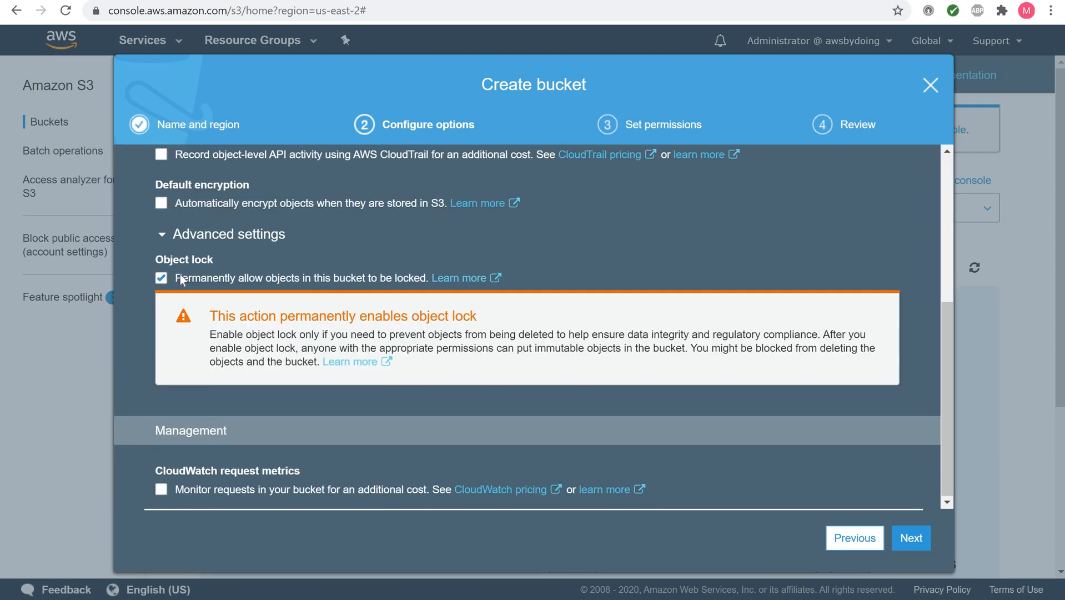
Step: Turn off both object lock and versioning for the bucket
left_click(161, 279)
scroll(242, 286, "up", 3)
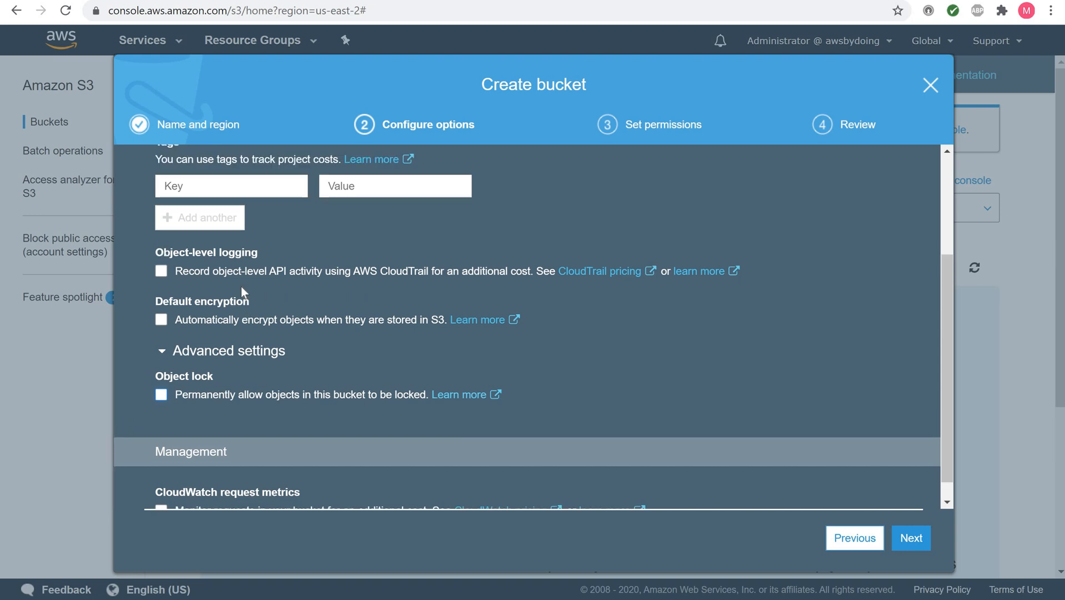
left_click(161, 218)
scroll(240, 265, "down", 3)
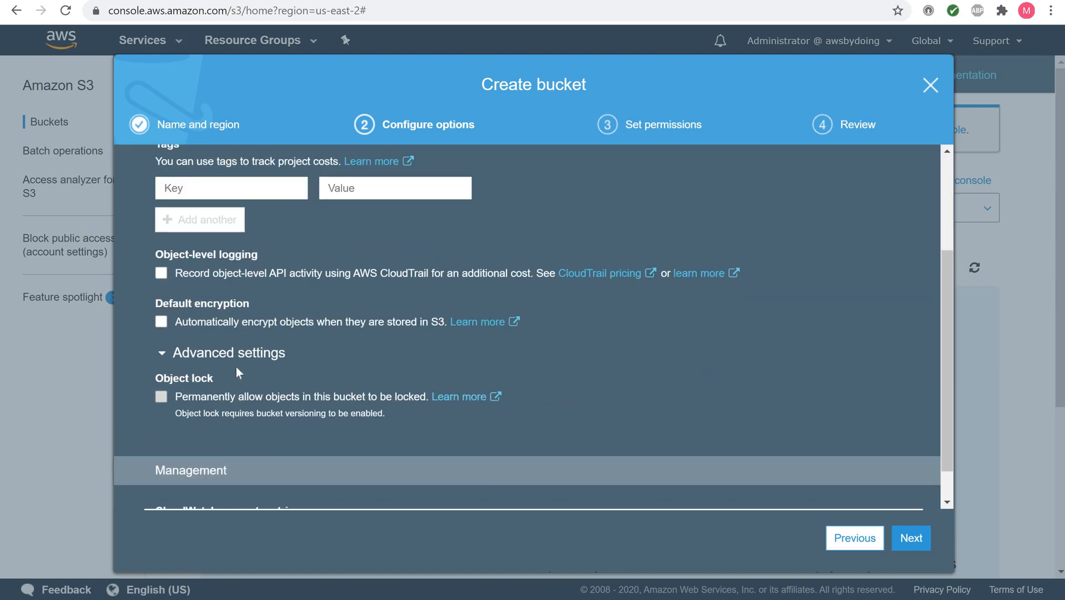
scroll(236, 368, "down", 1)
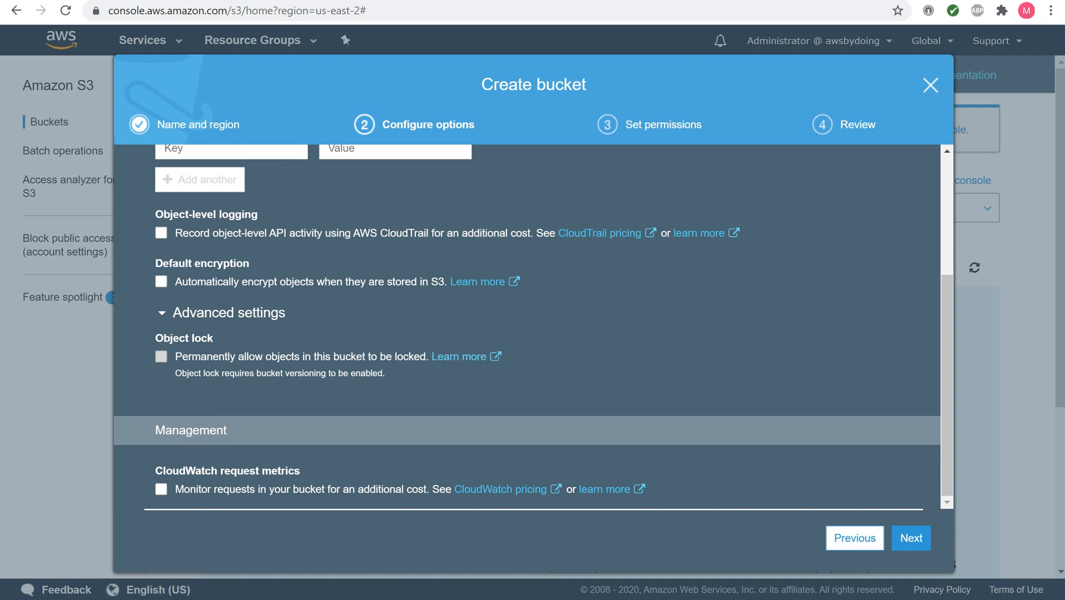
Step: Try the CloudWatch request metrics option for the bucket and turn it off again
scroll(218, 347, "up", 5)
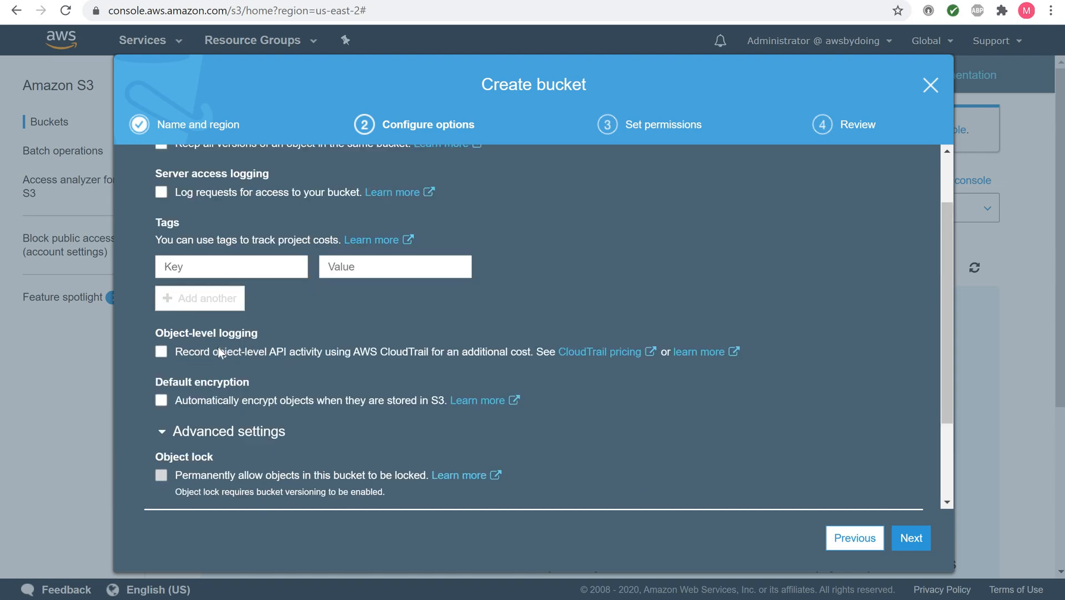
scroll(218, 348, "down", 4)
scroll(218, 347, "up", 2)
scroll(218, 347, "up", 2)
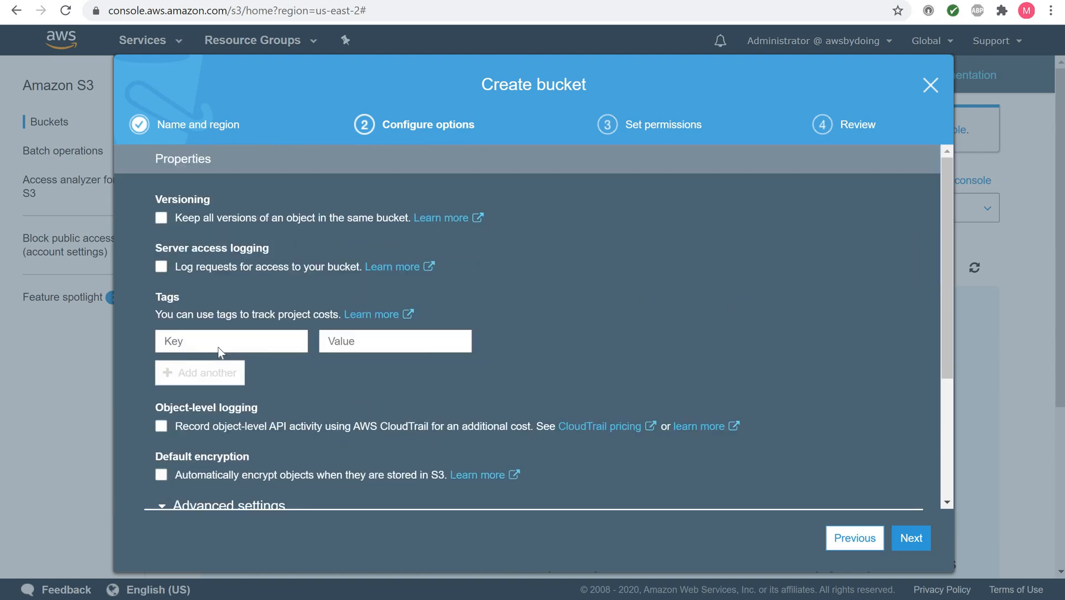
scroll(234, 239, "down", 5)
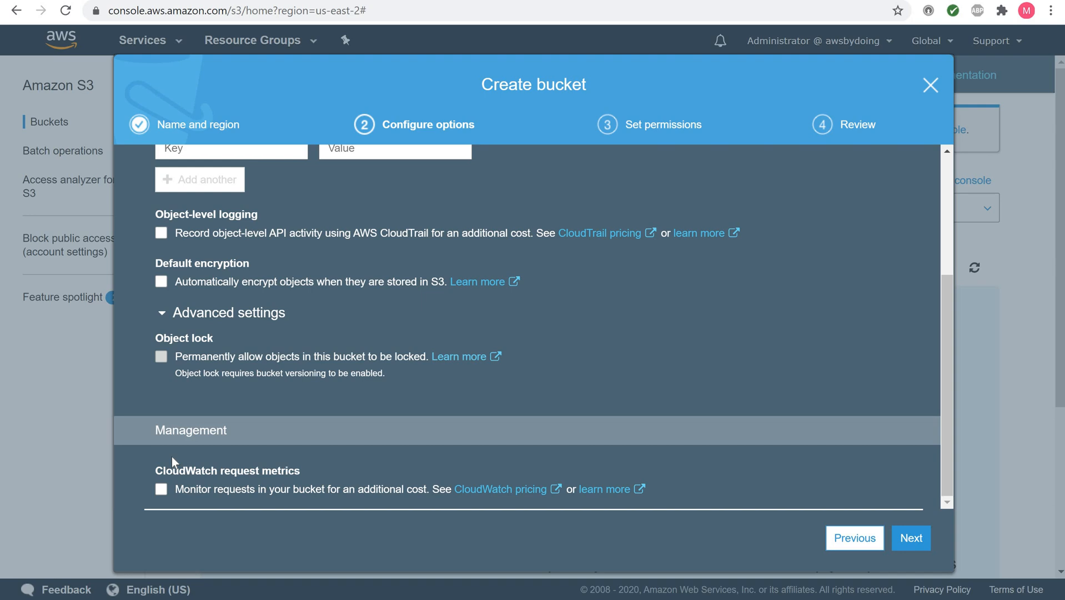
left_click(162, 489)
left_click(161, 490)
Step: Review the bucket's configuration options, leave them all disabled and proceed to the permissions settings
scroll(314, 451, "up", 3)
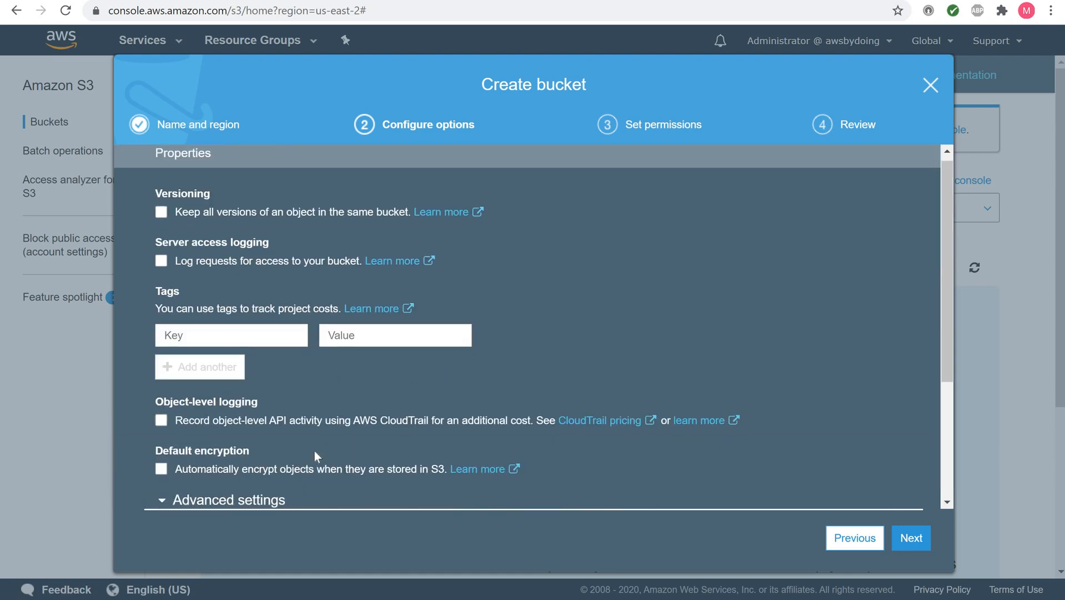
scroll(314, 442, "down", 2)
scroll(314, 442, "down", 1)
scroll(315, 442, "up", 3)
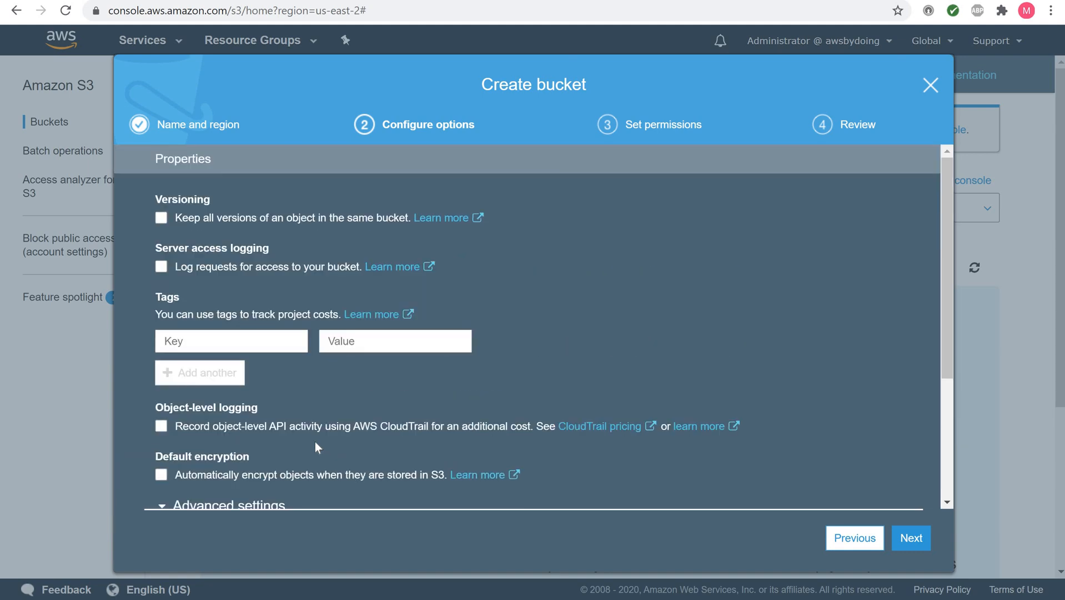
scroll(314, 442, "down", 3)
scroll(314, 442, "down", 3)
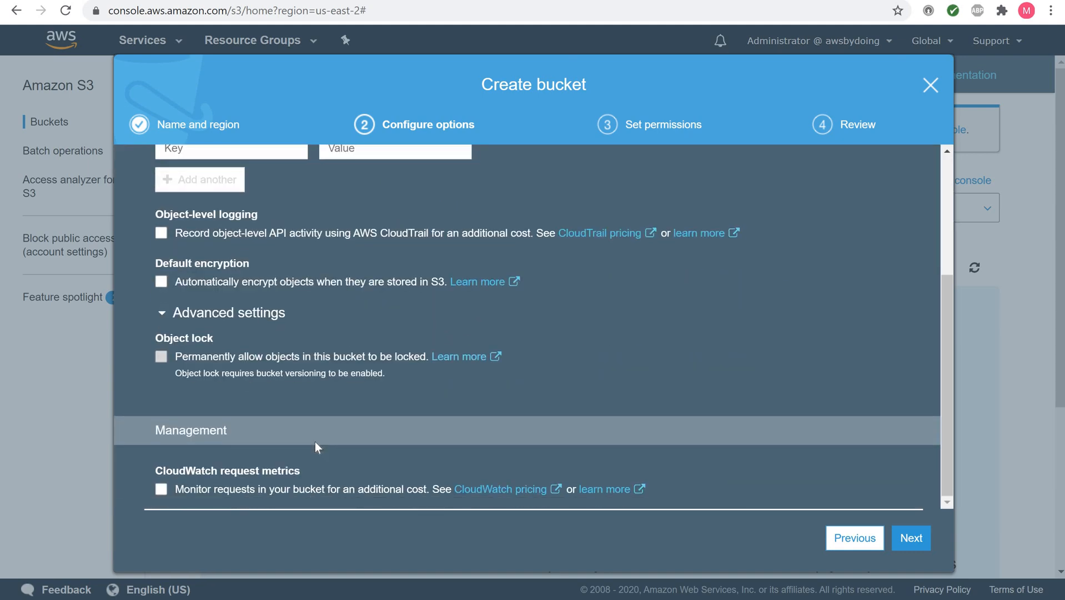
left_click(904, 542)
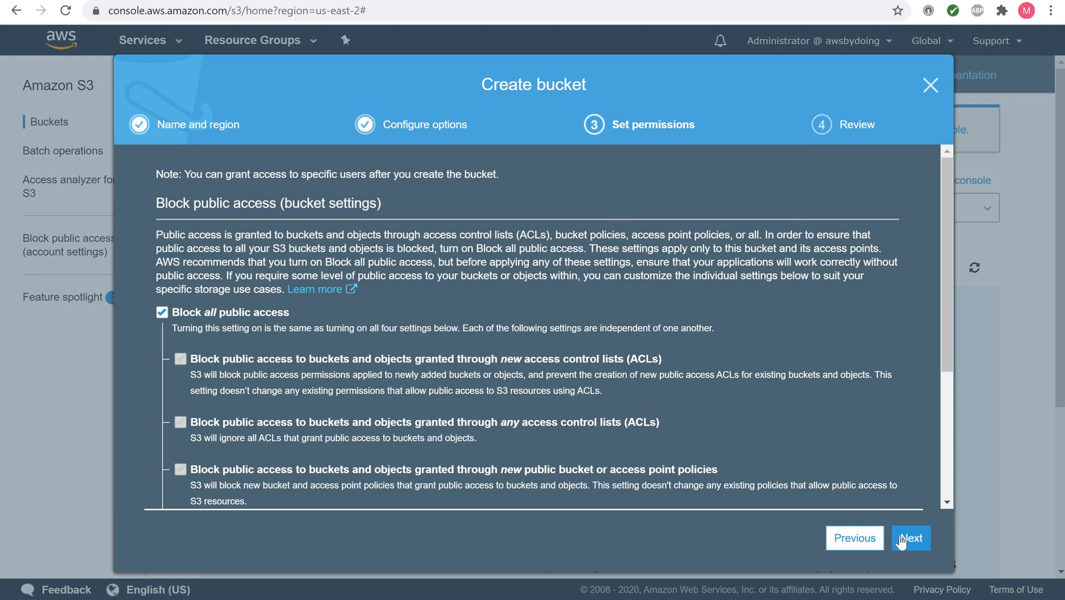
Step: Keep all public access blocked, review the bucket's settings and create the bucket
scroll(872, 392, "down", 3)
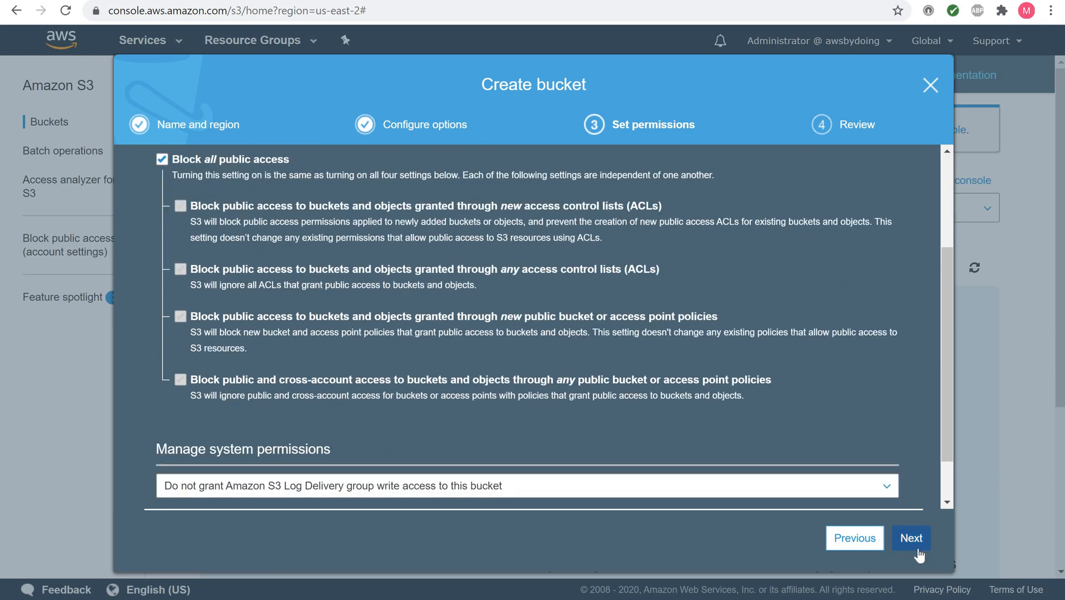
left_click(911, 538)
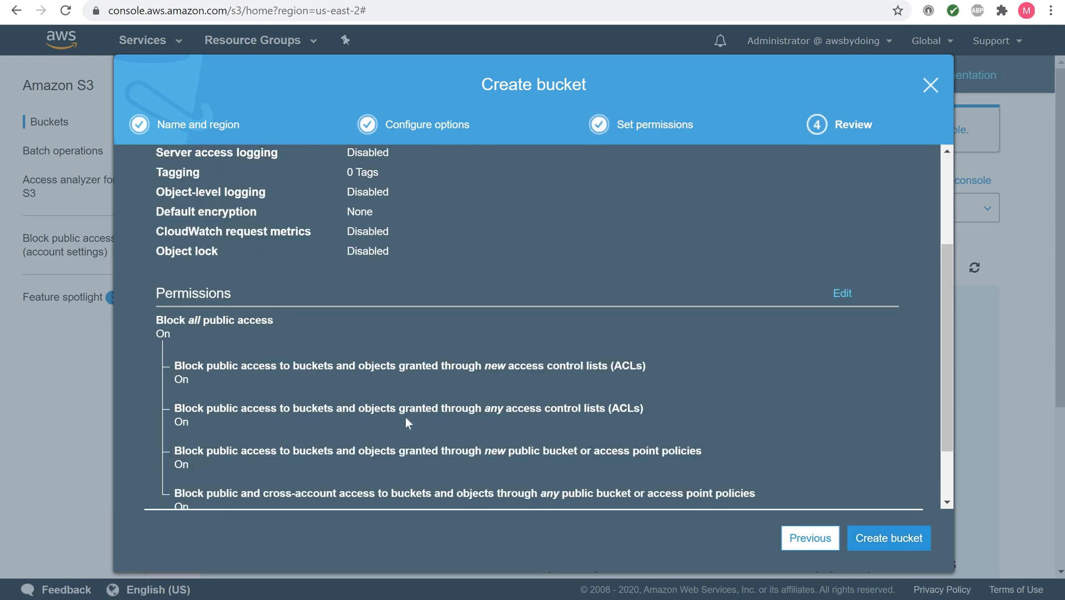
scroll(406, 418, "up", 3)
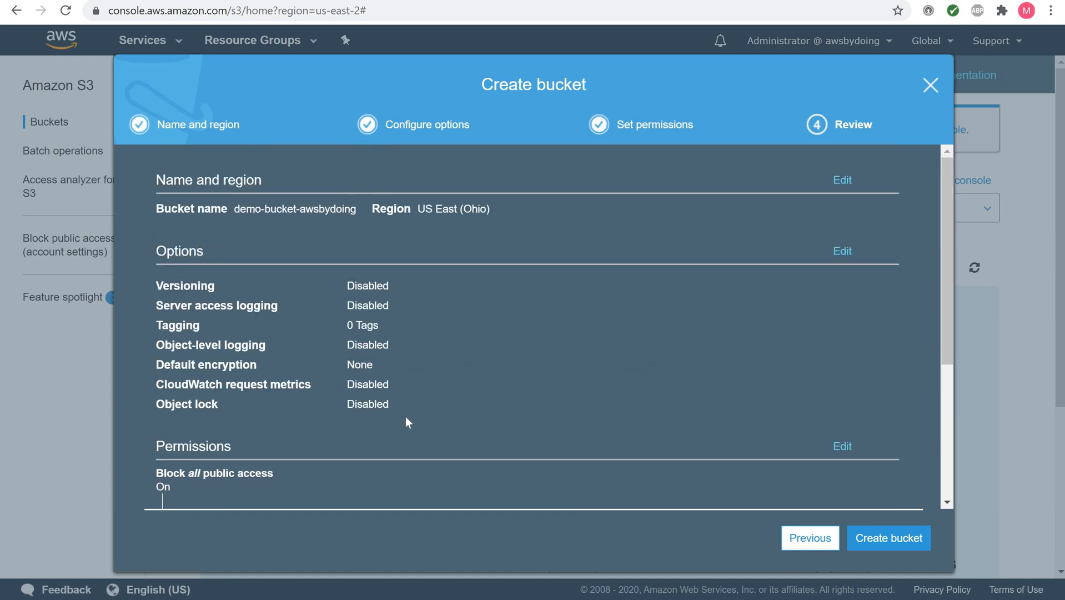
scroll(406, 418, "down", 3)
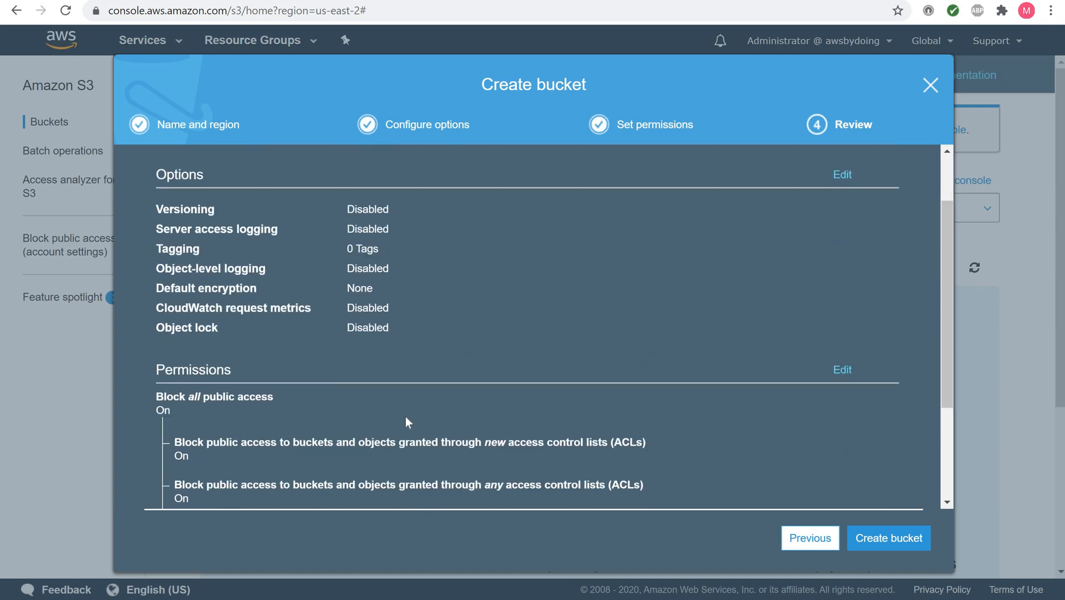
scroll(406, 418, "down", 2)
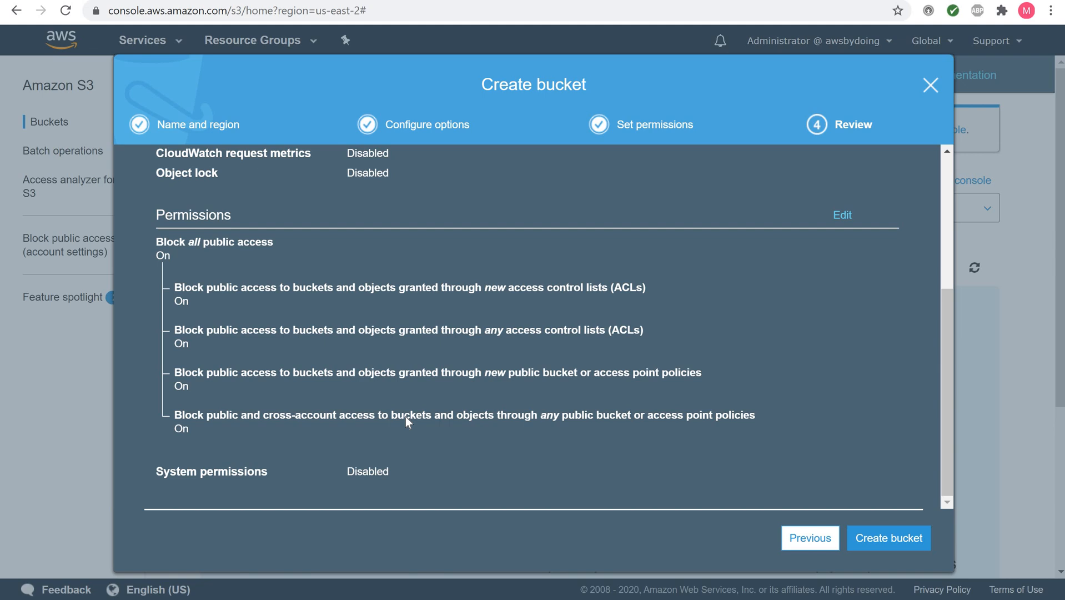
scroll(483, 412, "up", 4)
scroll(483, 412, "down", 1)
scroll(483, 412, "down", 2)
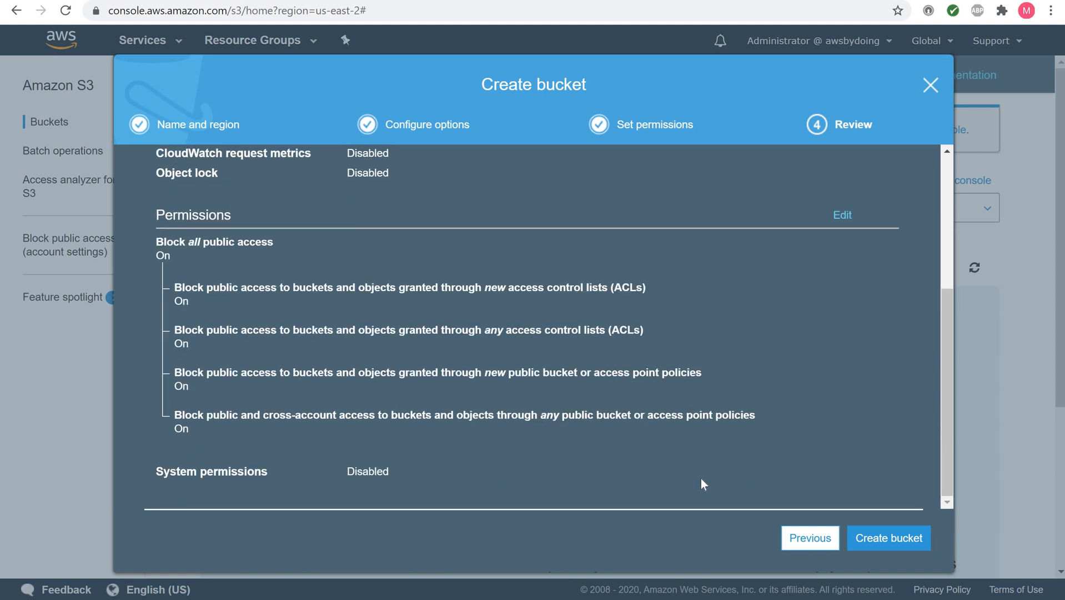
left_click(875, 538)
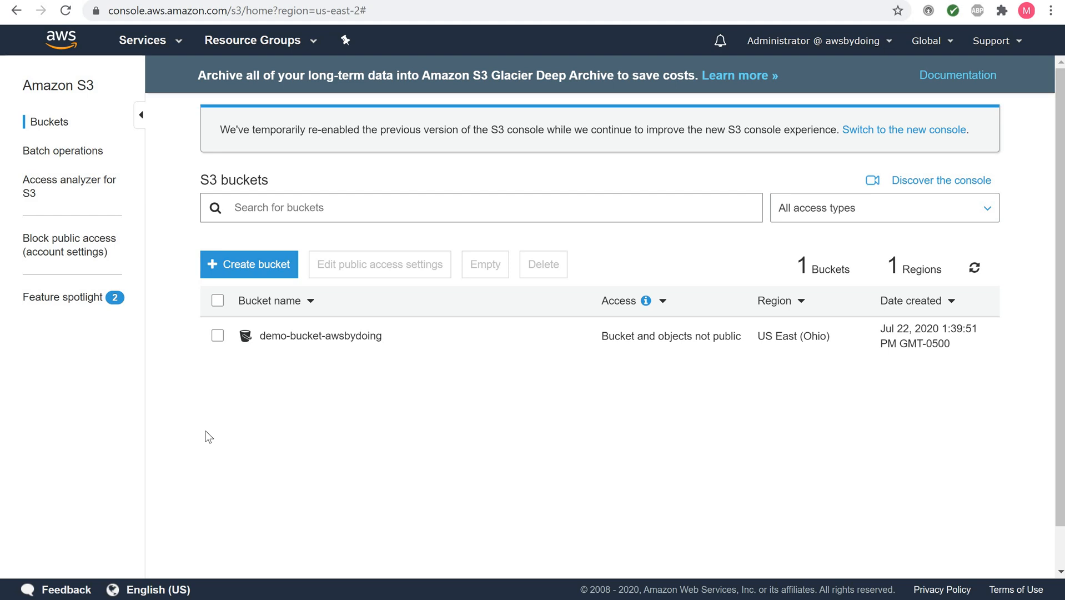
Step: Open demo-bucket-awsbydoing and add awsbd_logo.png from the Downloads folder to a new upload
left_click(303, 343)
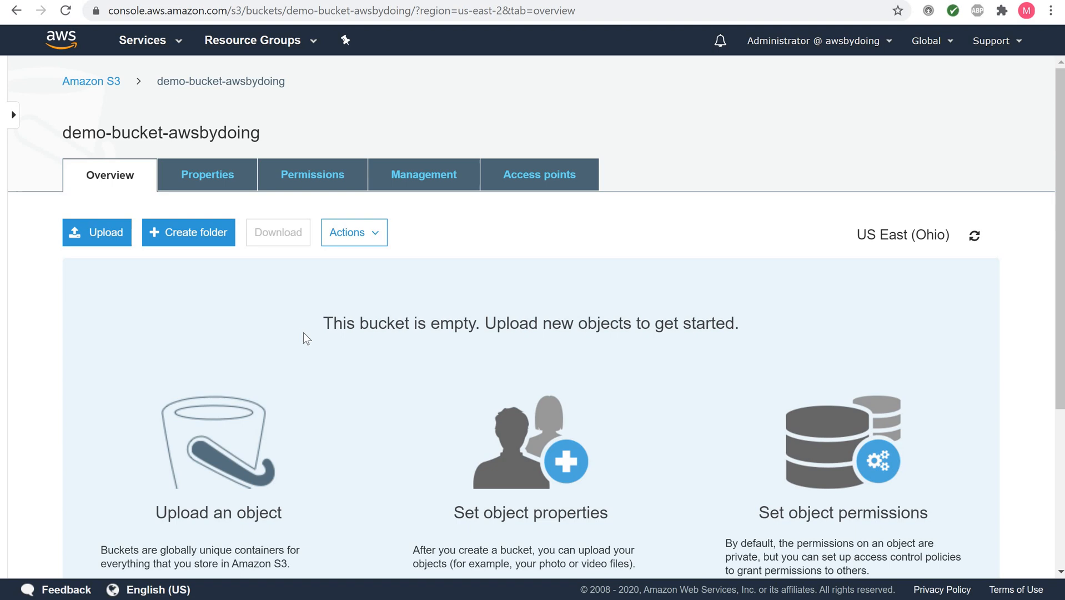
left_click(91, 234)
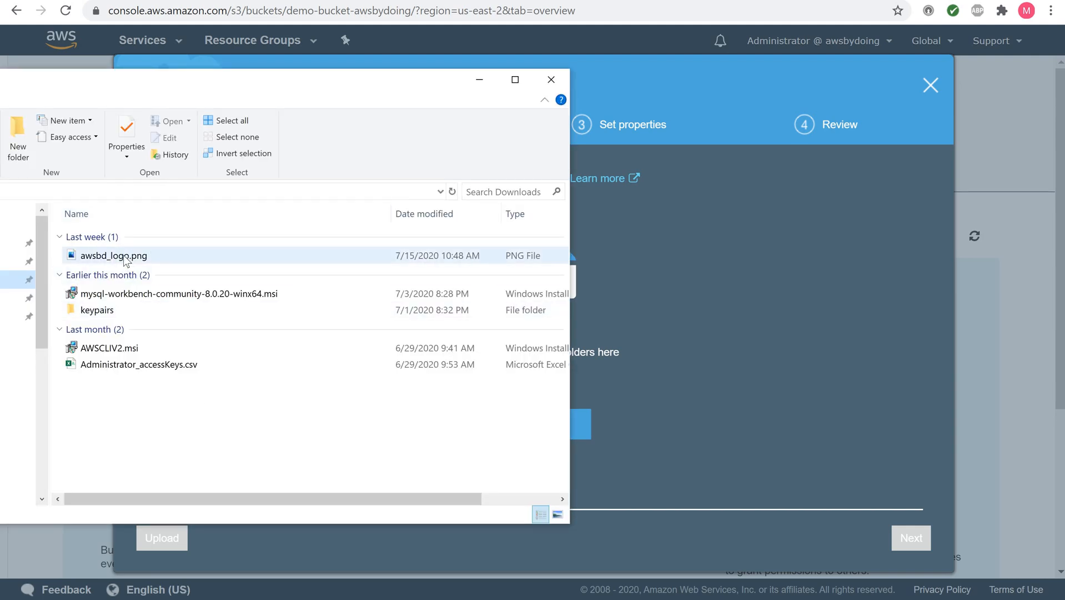
left_click_drag(127, 260, 678, 292)
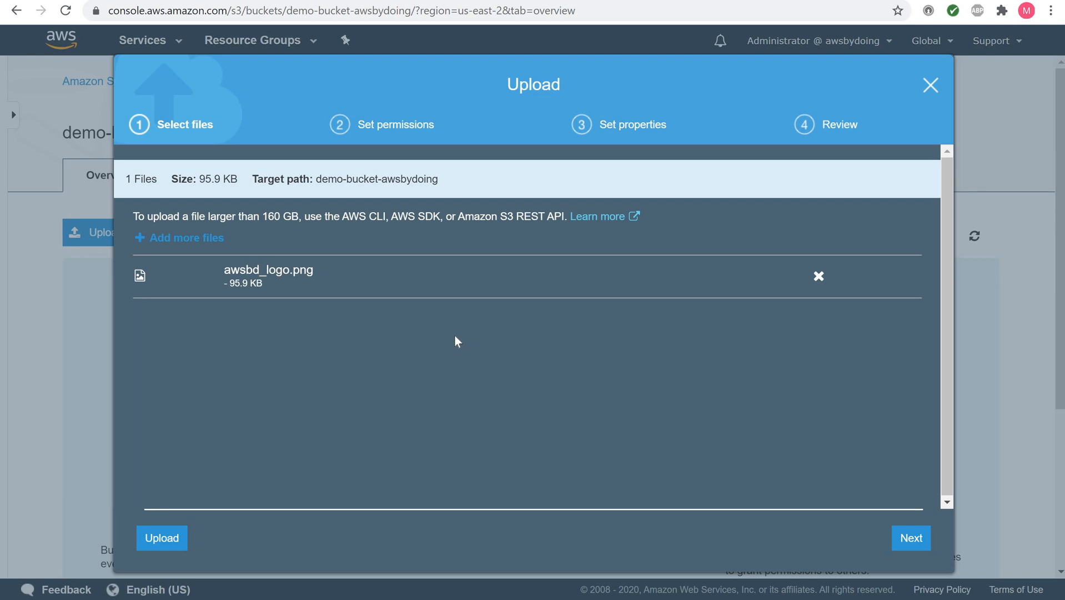
Step: Keep the upload's default permissions and examine the storage class, encryption, metadata and tag options in its properties
left_click(892, 535)
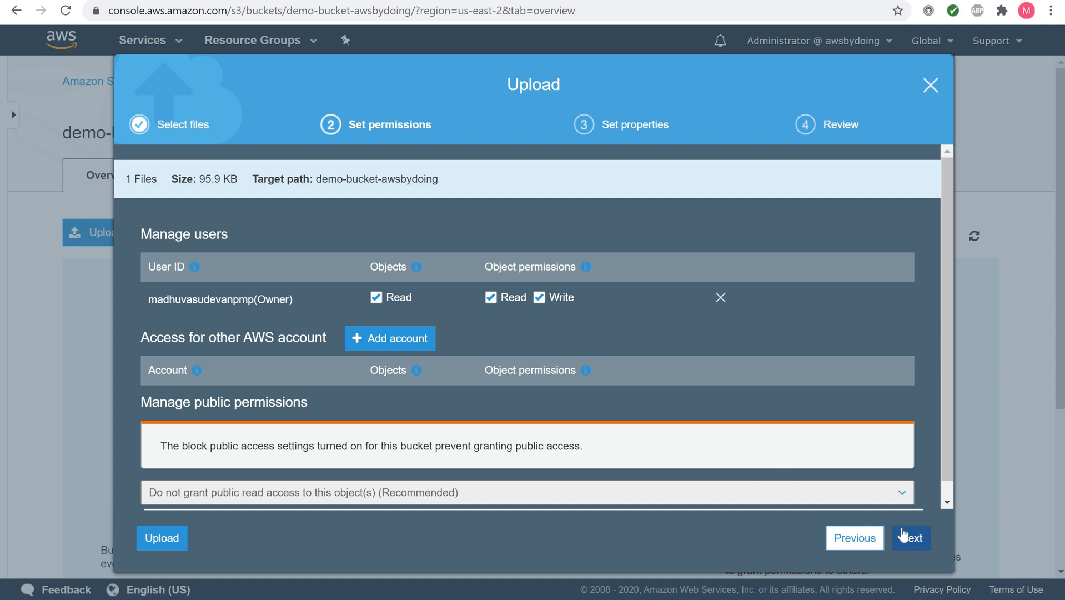
scroll(870, 448, "down", 1)
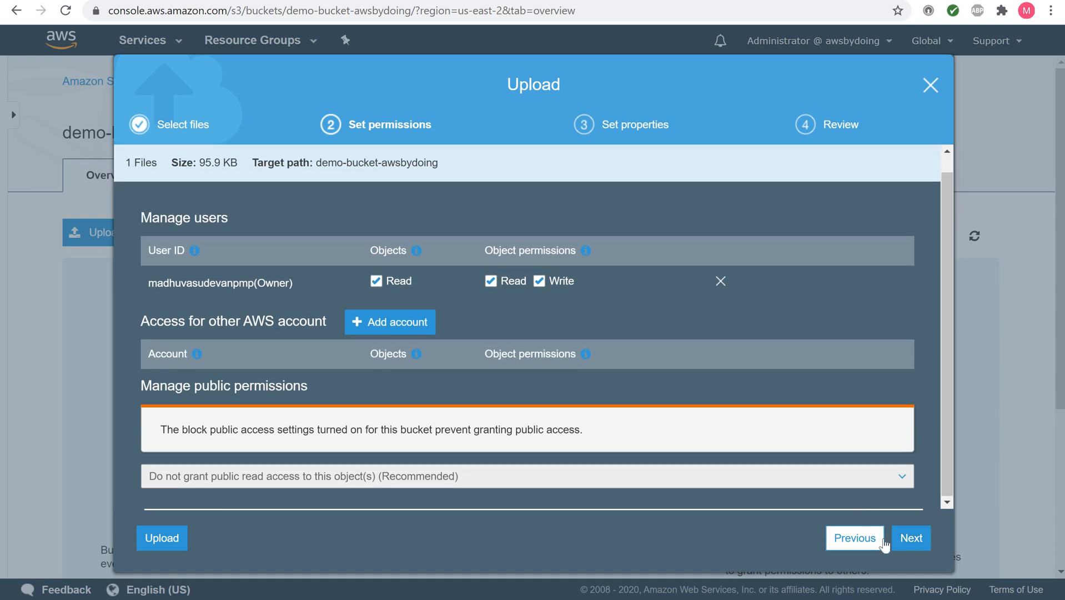
left_click(921, 545)
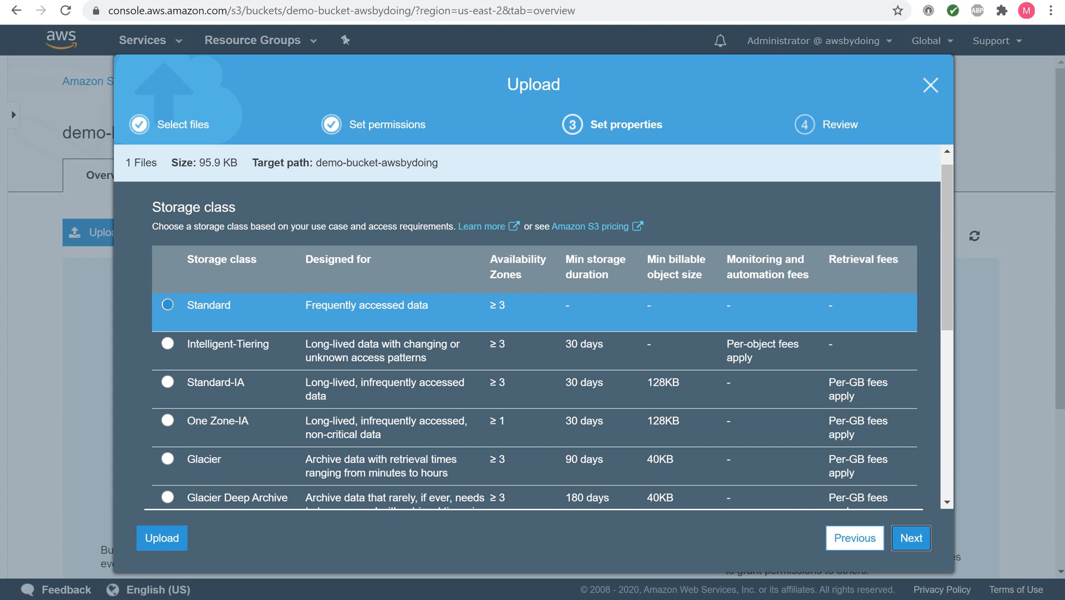
scroll(361, 452, "down", 4)
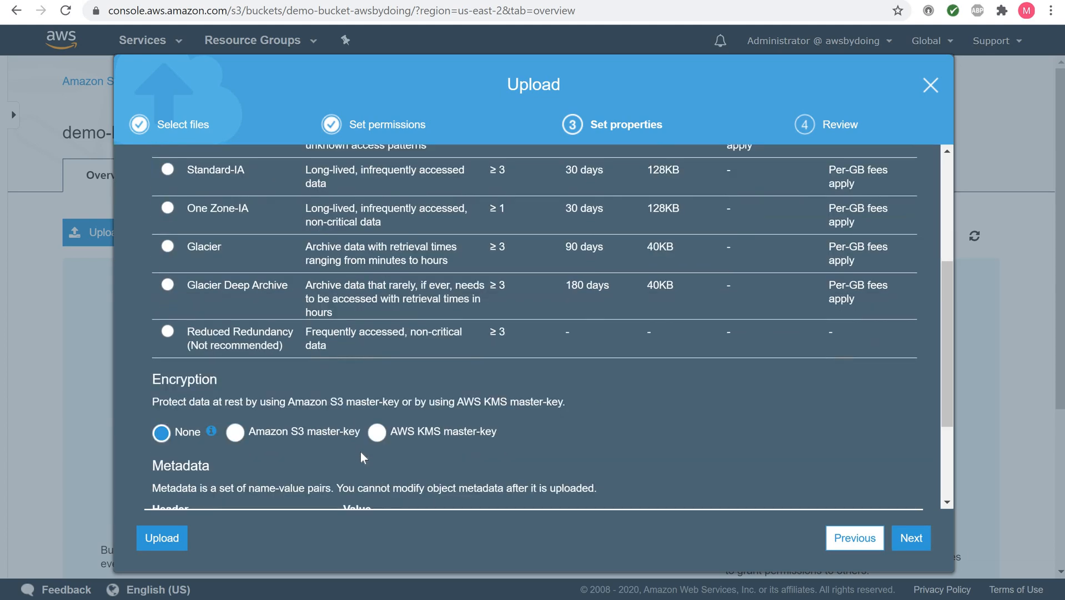
scroll(361, 452, "down", 3)
scroll(360, 452, "up", 6)
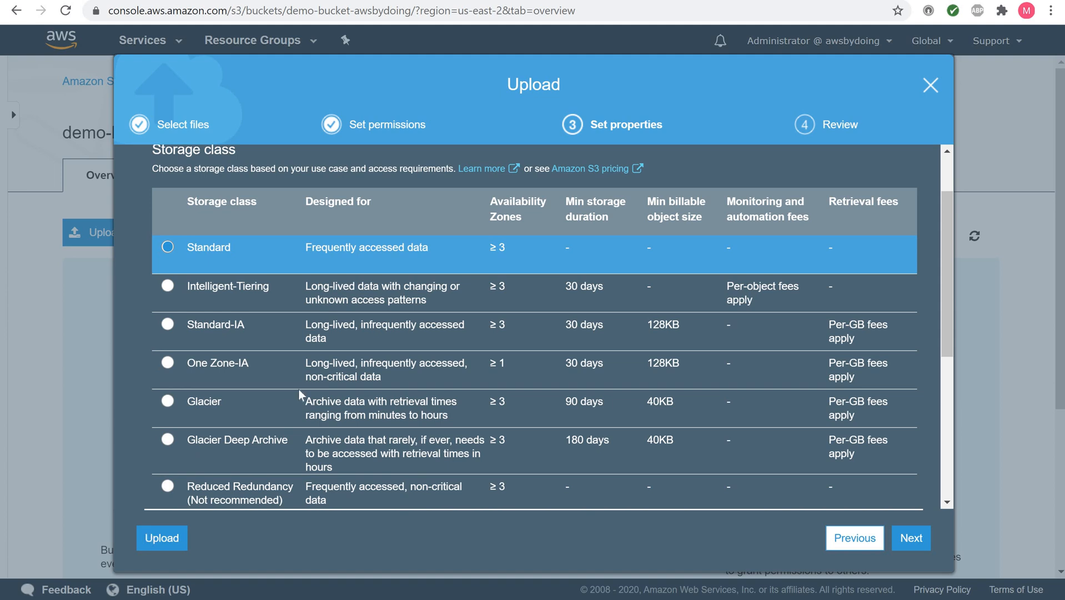
Step: Try AWS KMS master-key encryption for the upload, check the key choices and set encryption back to None
scroll(298, 388, "down", 3)
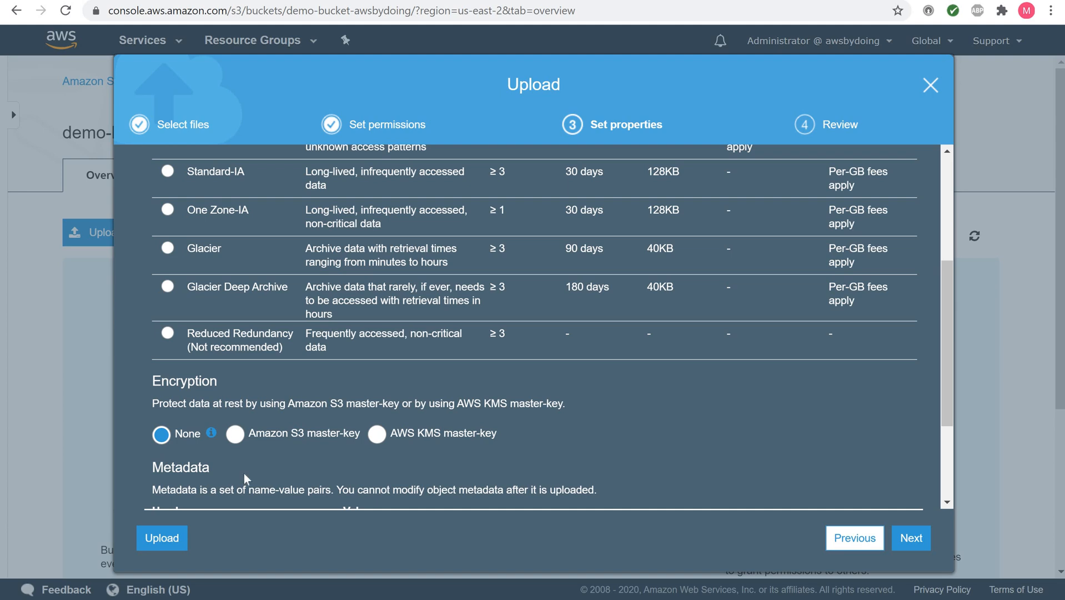
left_click(377, 434)
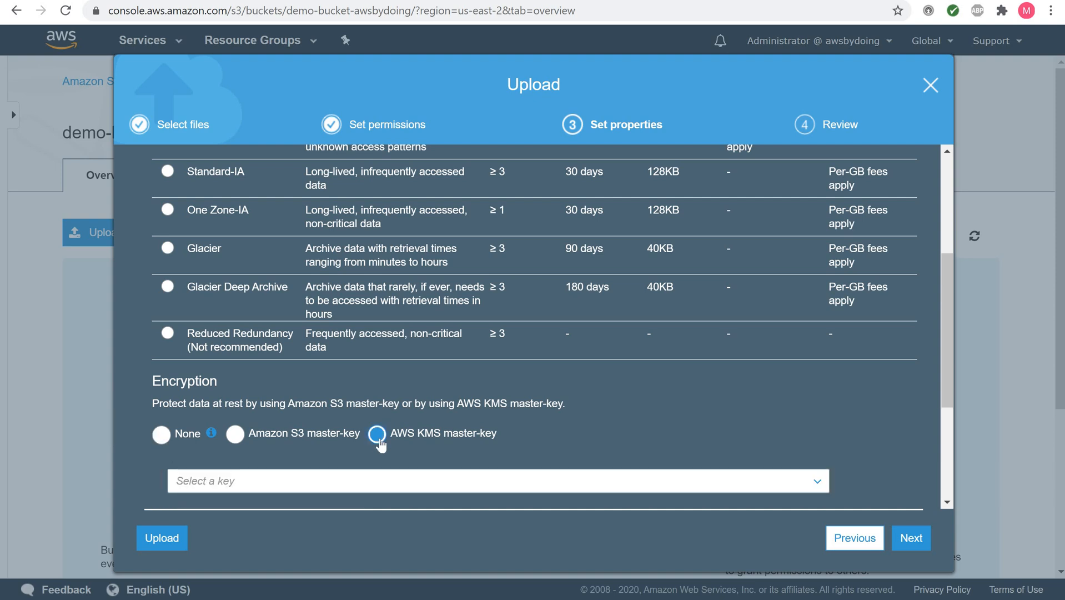
scroll(379, 445, "down", 4)
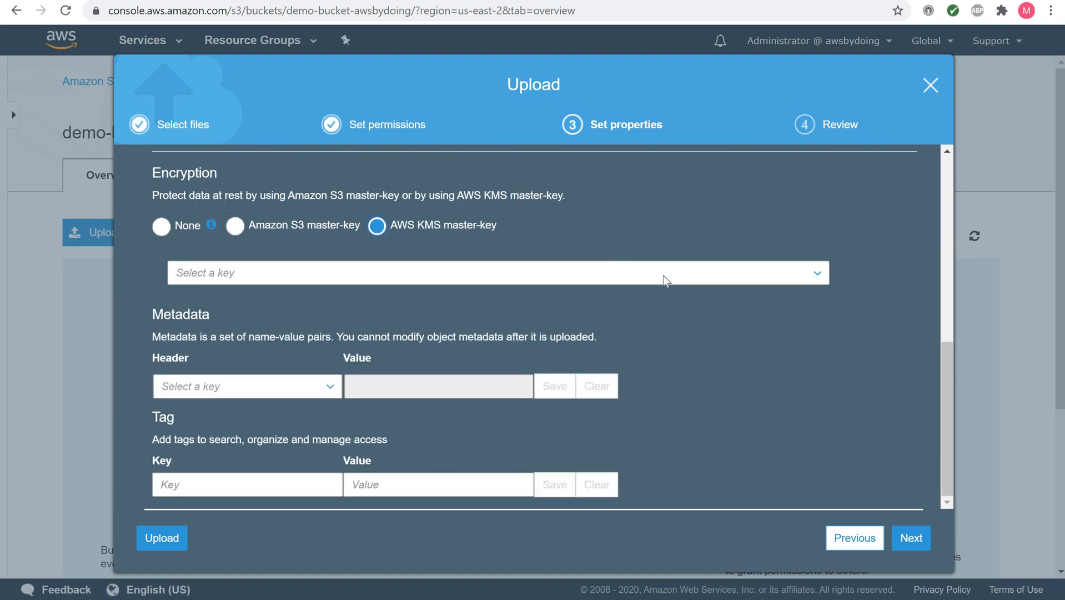
left_click(663, 275)
scroll(710, 236, "up", 3)
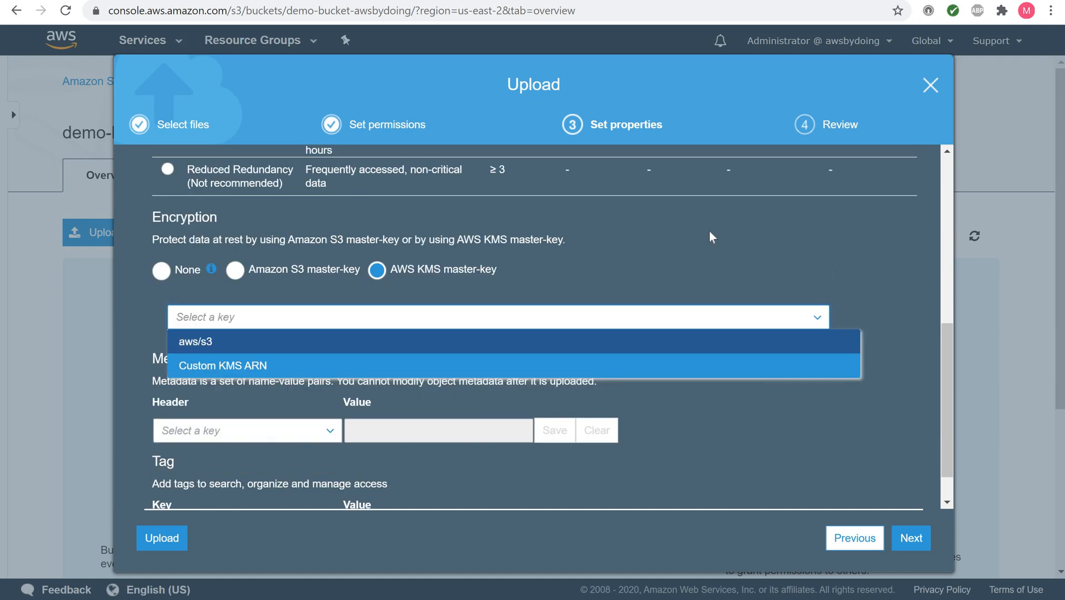
left_click(160, 380)
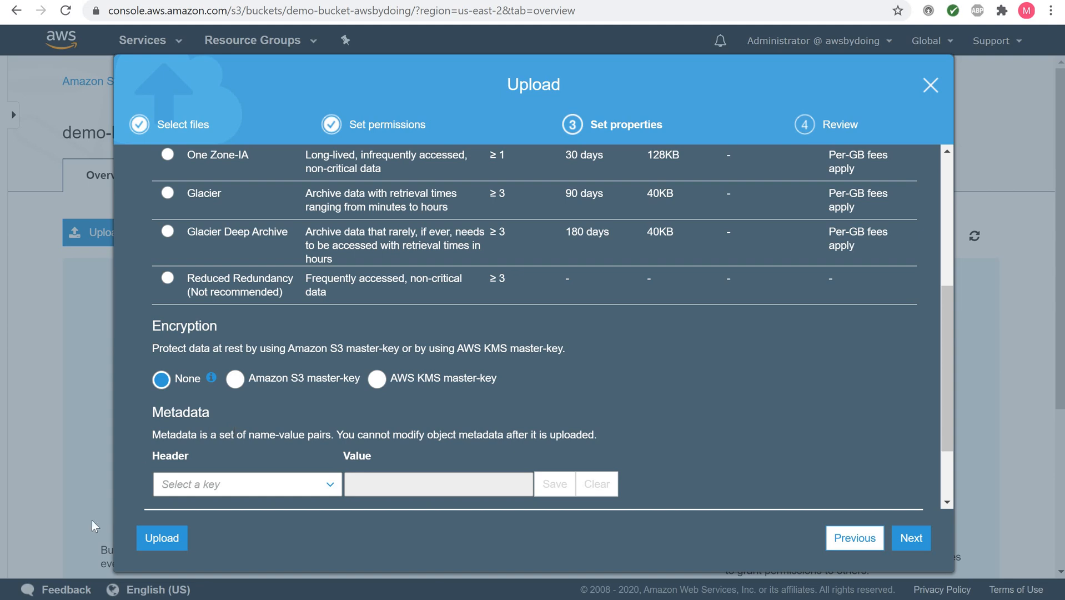
Step: Try the x-amz-meta- header for the upload's metadata and clear it again
scroll(709, 428, "down", 2)
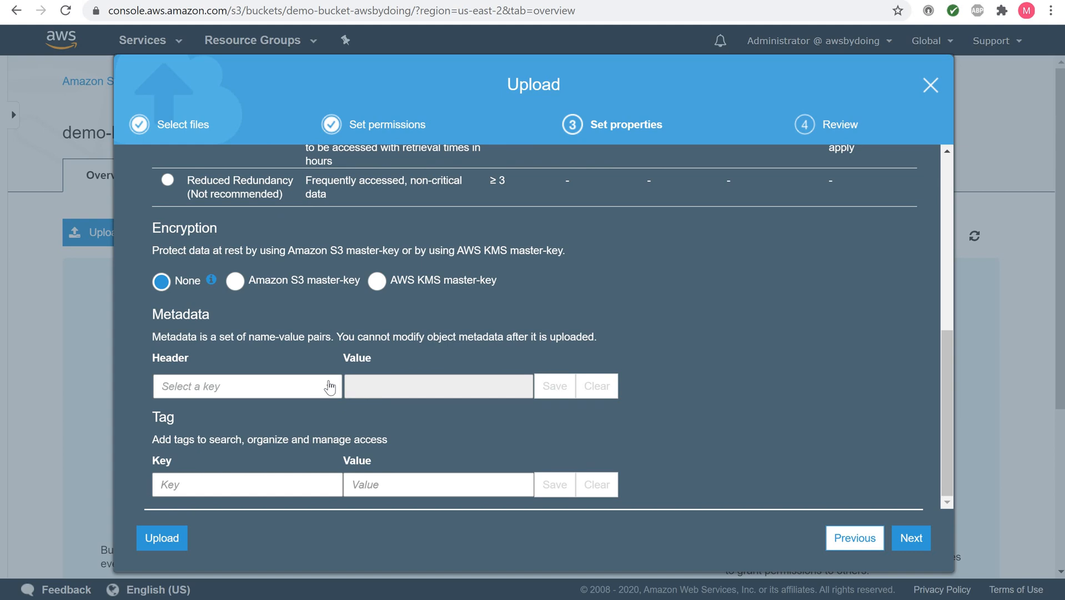
left_click(330, 387)
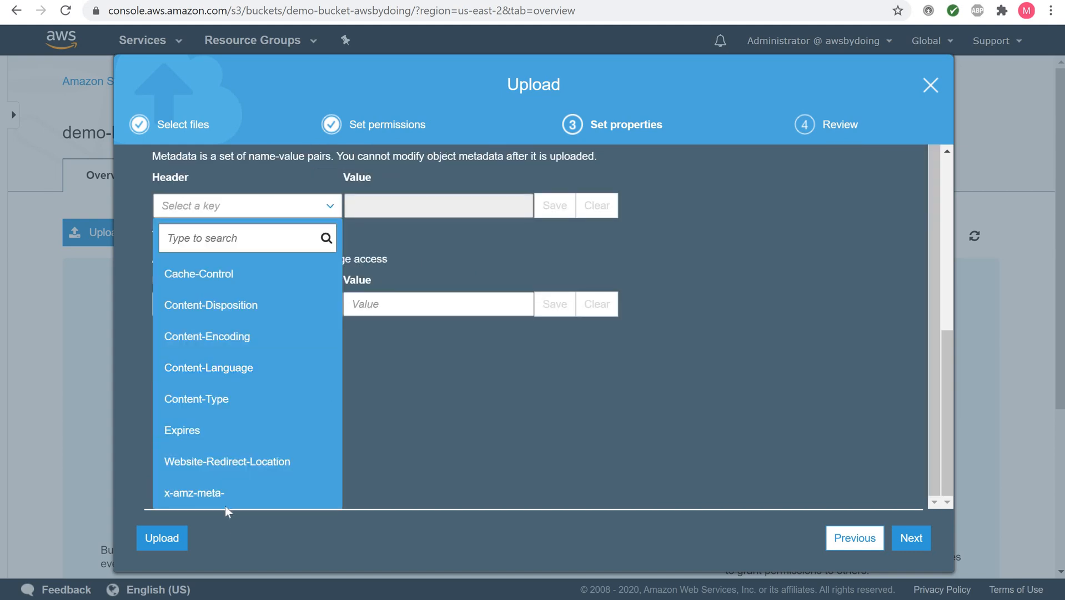
left_click(218, 493)
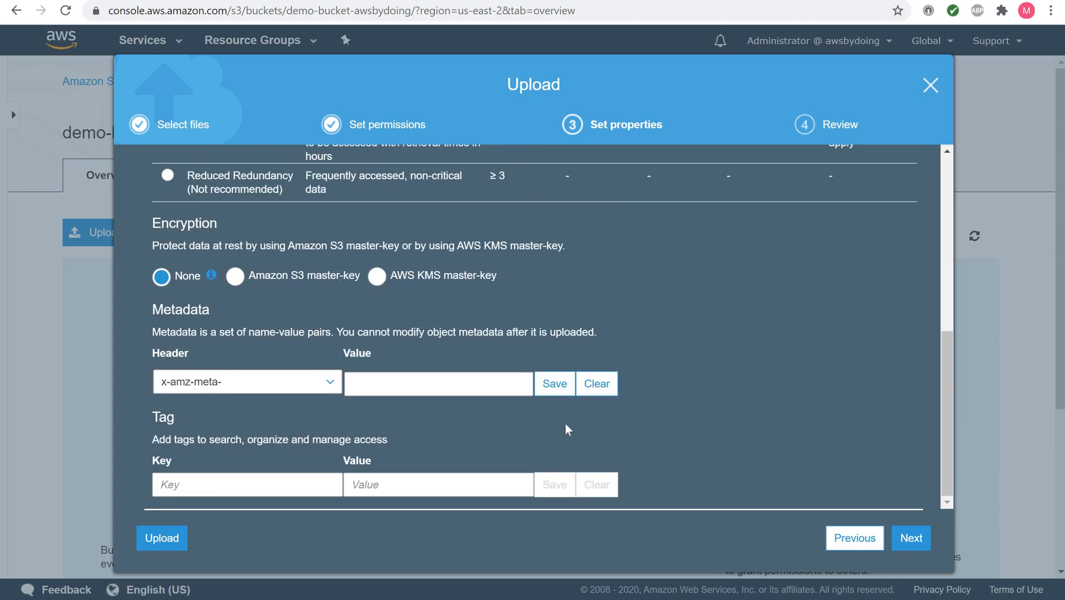
left_click(596, 389)
left_click(596, 389)
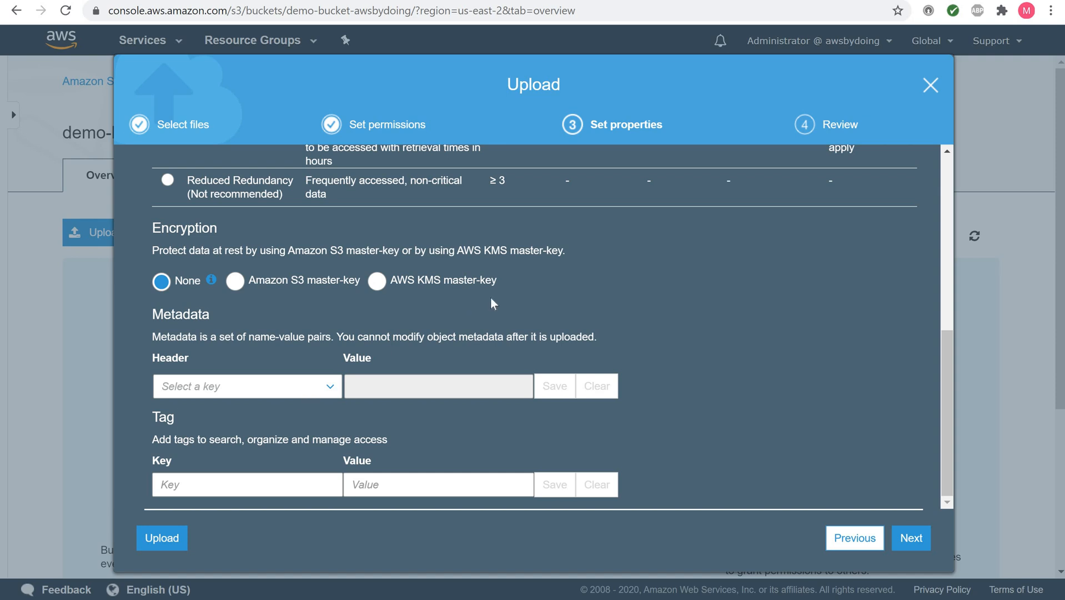
Step: Keep the Standard storage class with no encryption, metadata or tags, and upload the logo file to the bucket
scroll(517, 284, "up", 6)
scroll(517, 285, "down", 5)
scroll(517, 289, "down", 1)
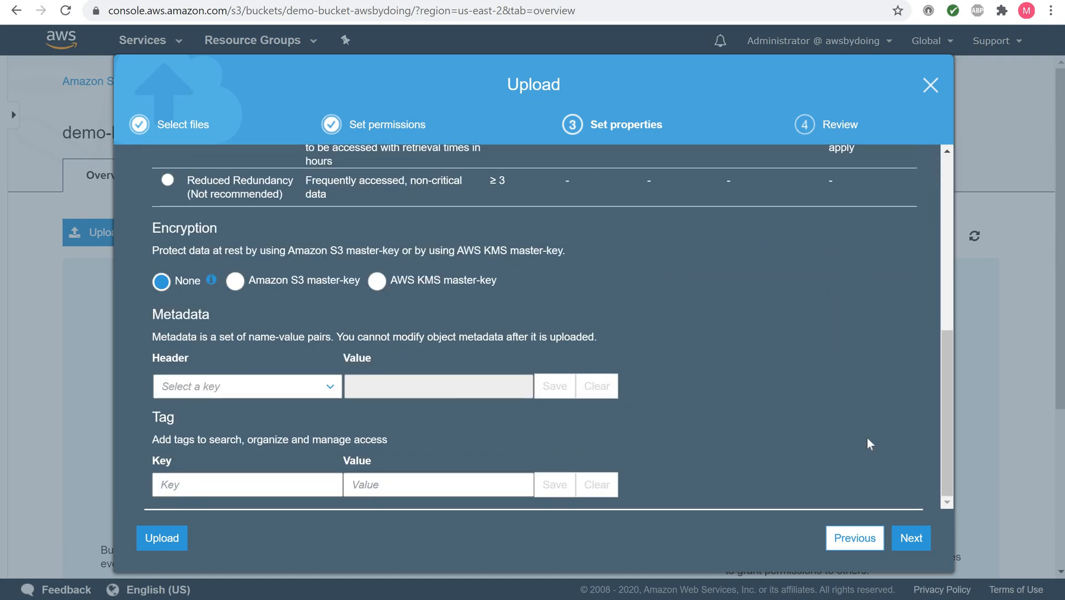
left_click(911, 543)
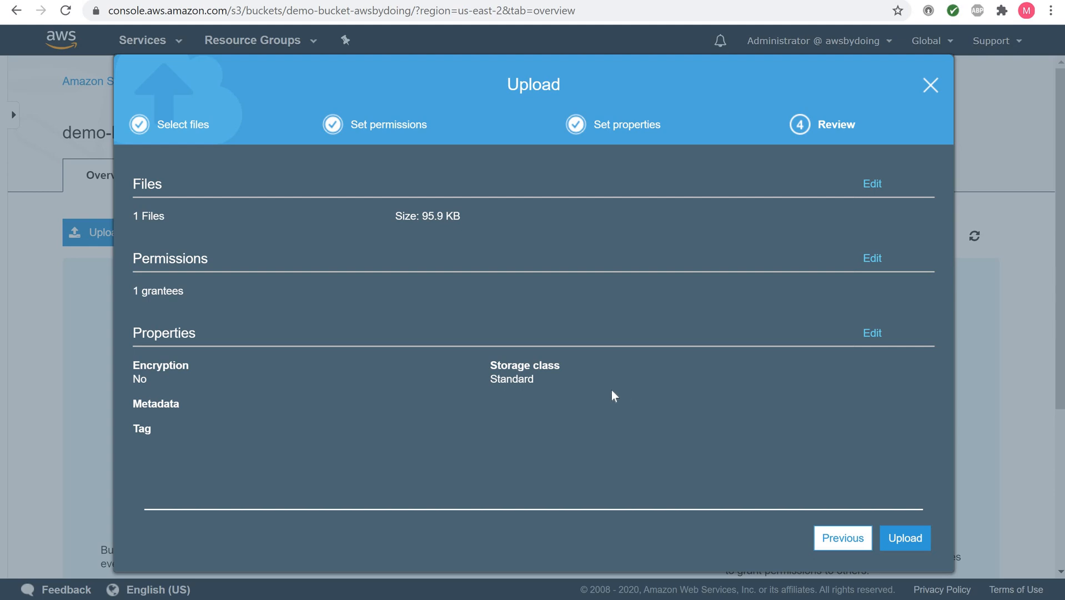
left_click(894, 544)
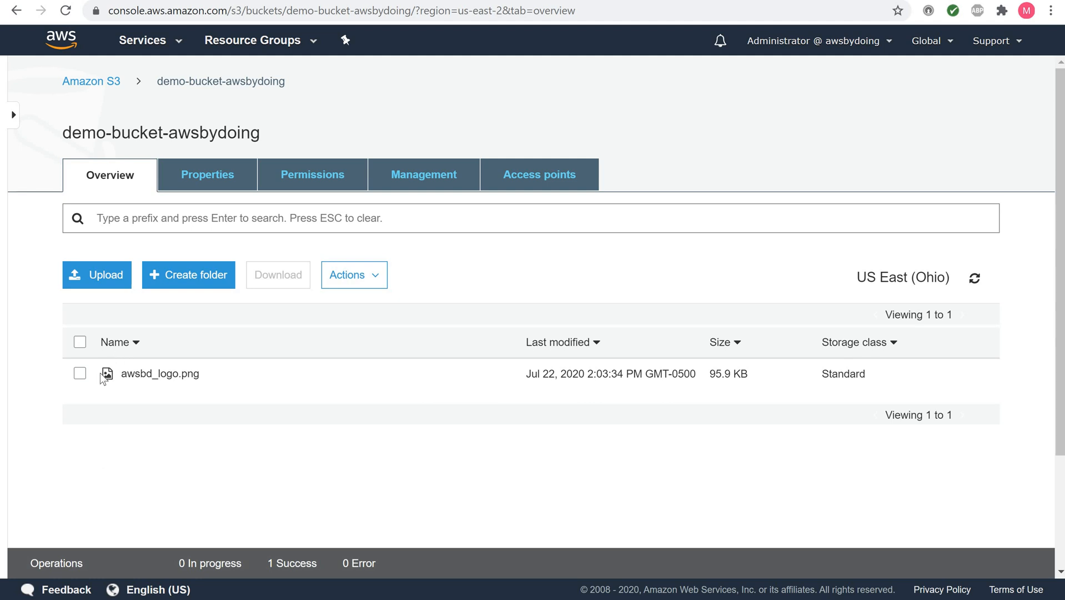
Step: Download awsbd_logo.png from the bucket, open the downloaded copy to check it and close the image viewer
left_click(81, 374)
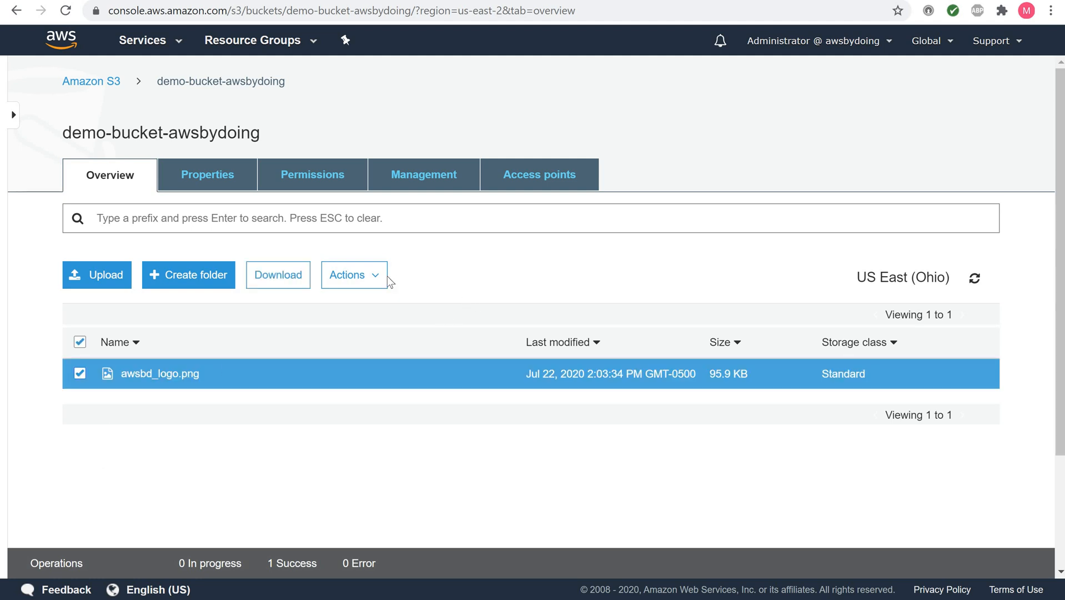
left_click(275, 275)
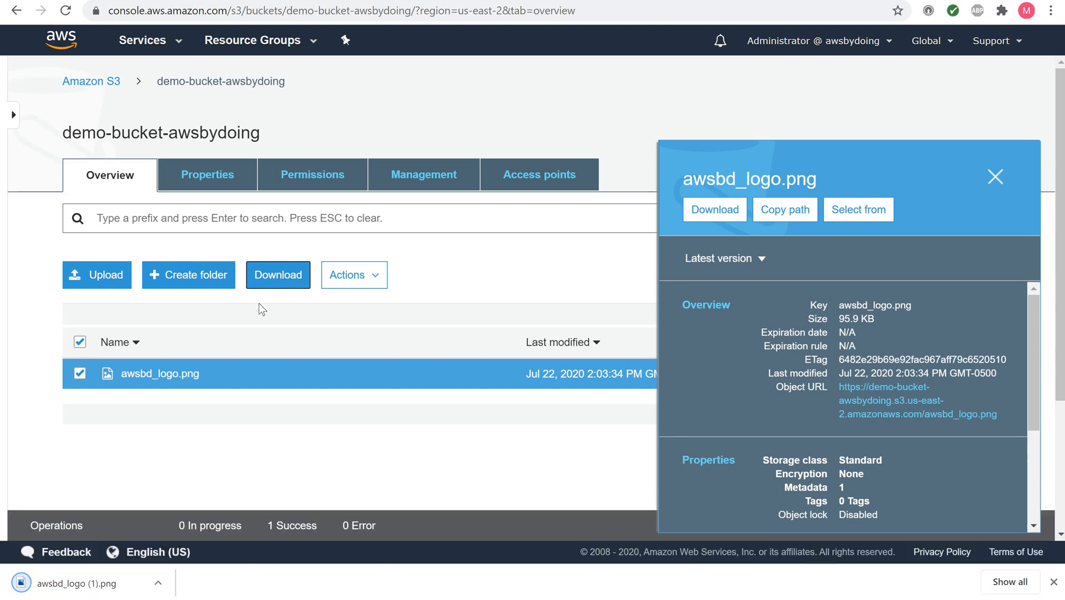
left_click(159, 583)
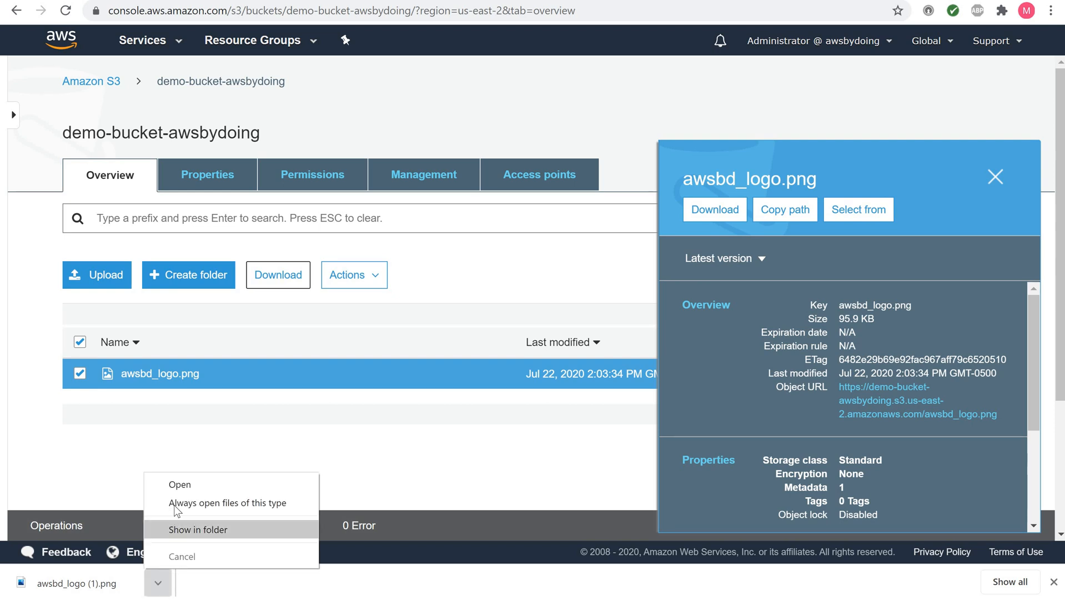
left_click(182, 485)
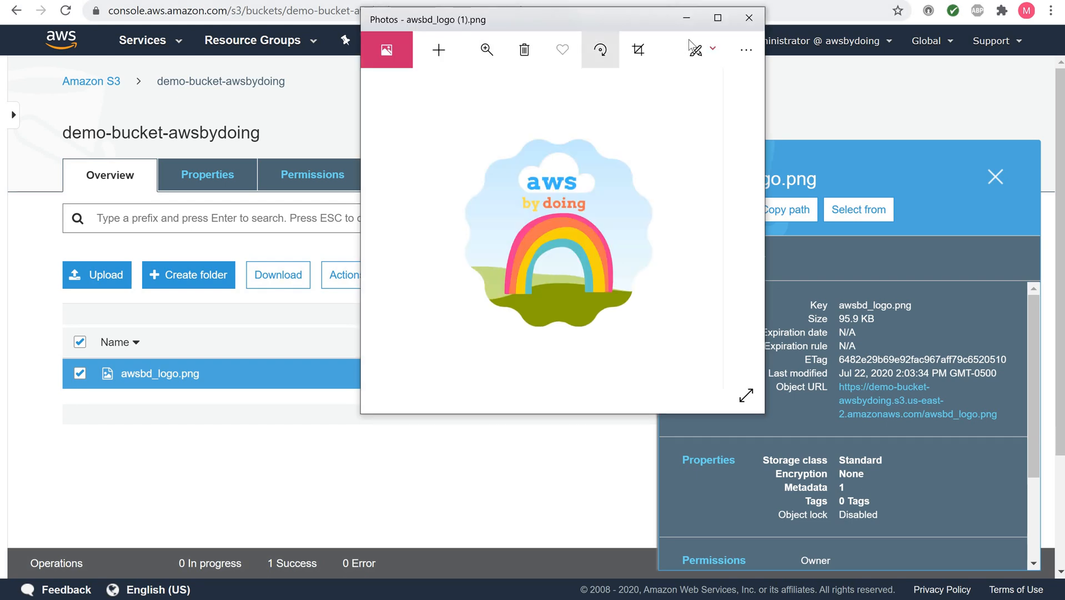
left_click(742, 23)
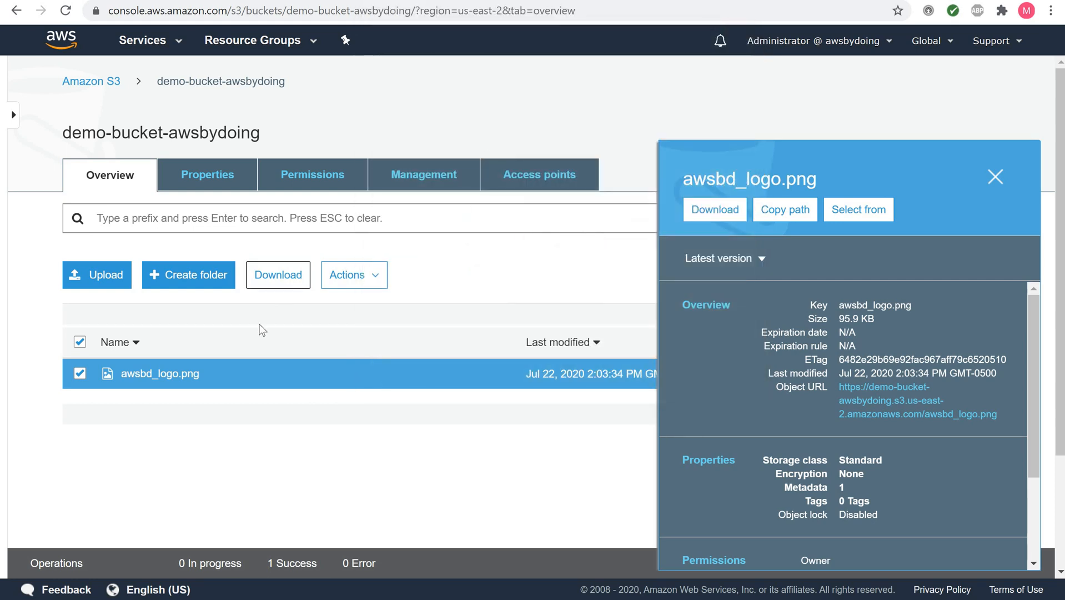
Step: Open the details of awsbd_logo.png, view the stored image in the browser and return to its details page
left_click(146, 376)
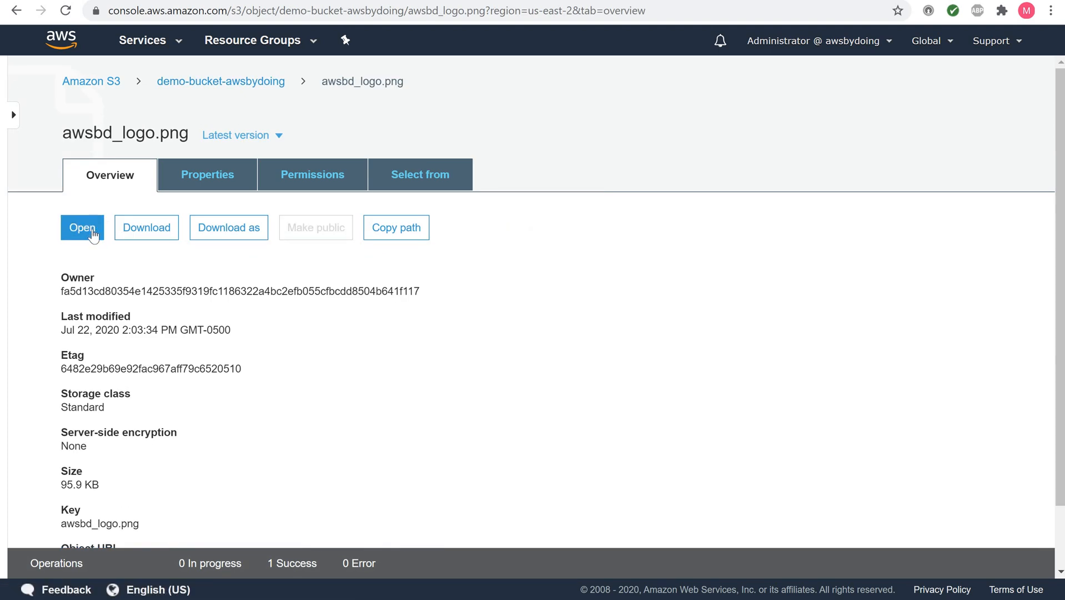
left_click(92, 233)
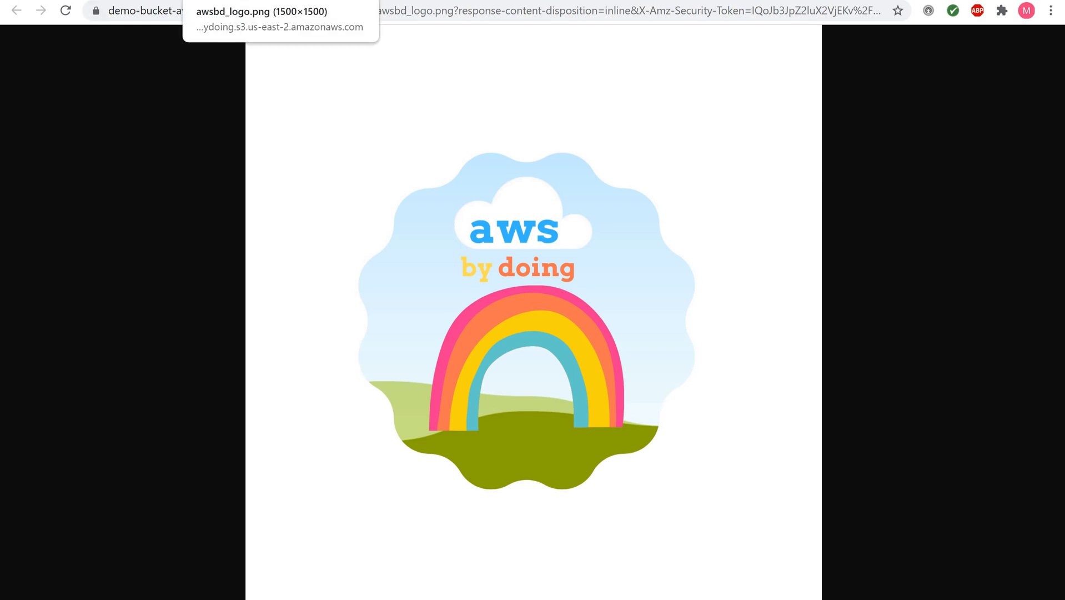
left_click(172, 0)
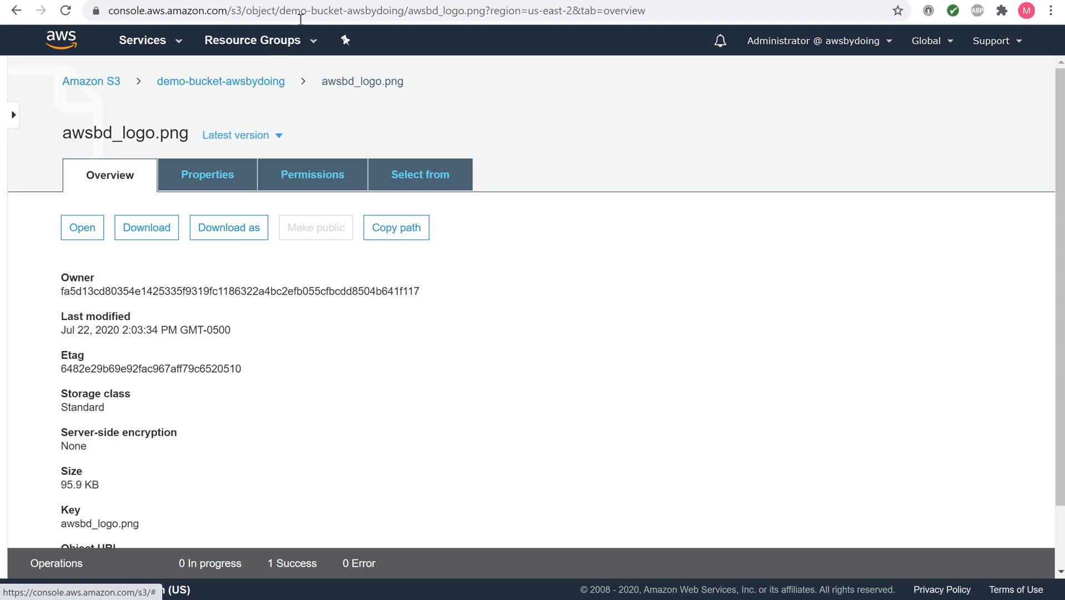
Step: Return to the demo-bucket-awsbydoing contents and delete awsbd_logo.png from the bucket
left_click(217, 82)
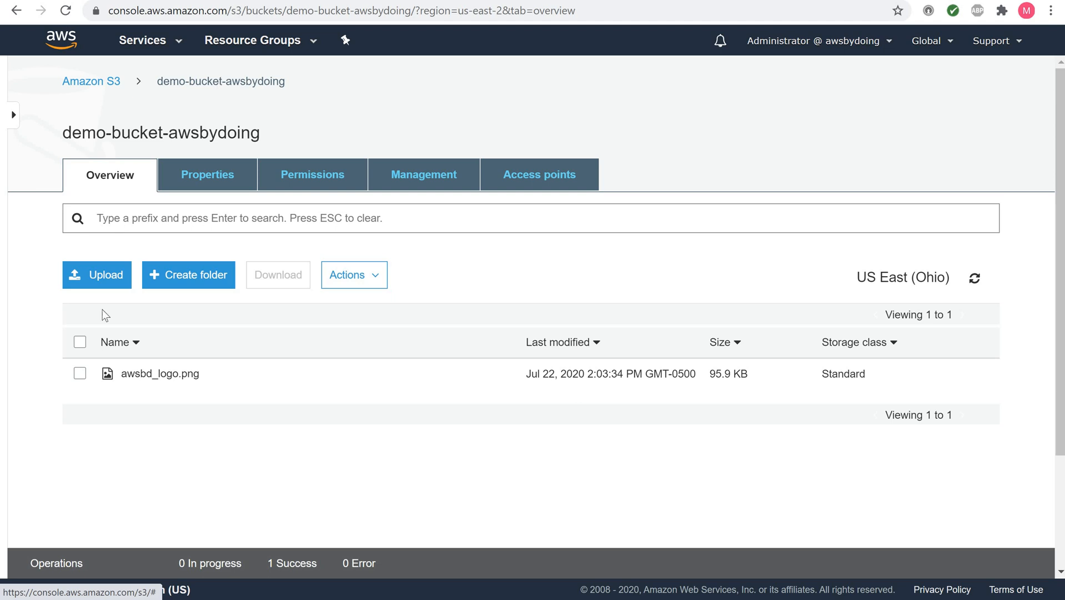
left_click(81, 376)
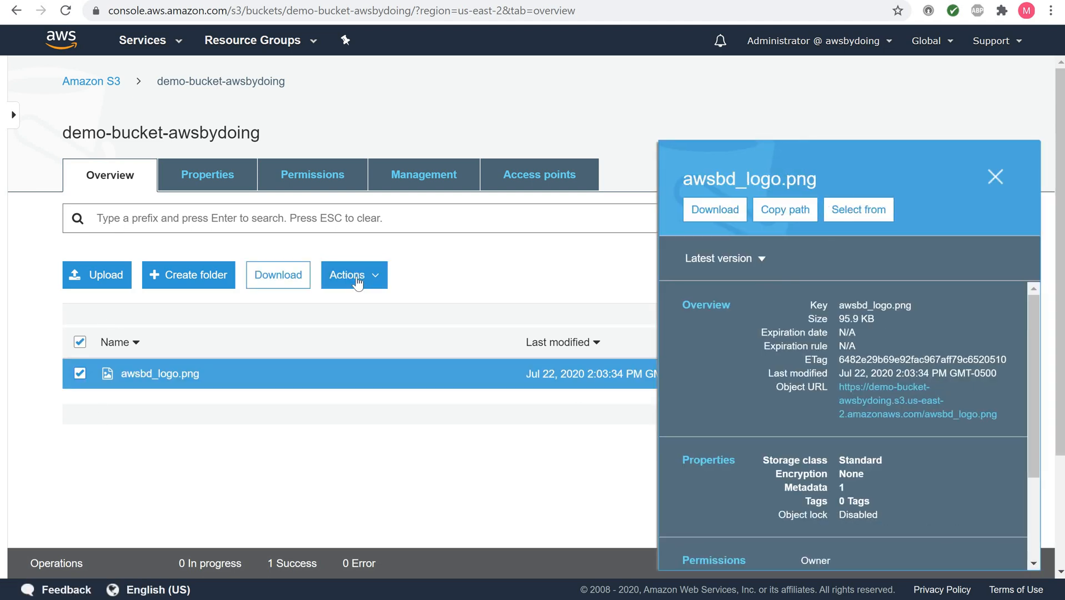
left_click(357, 280)
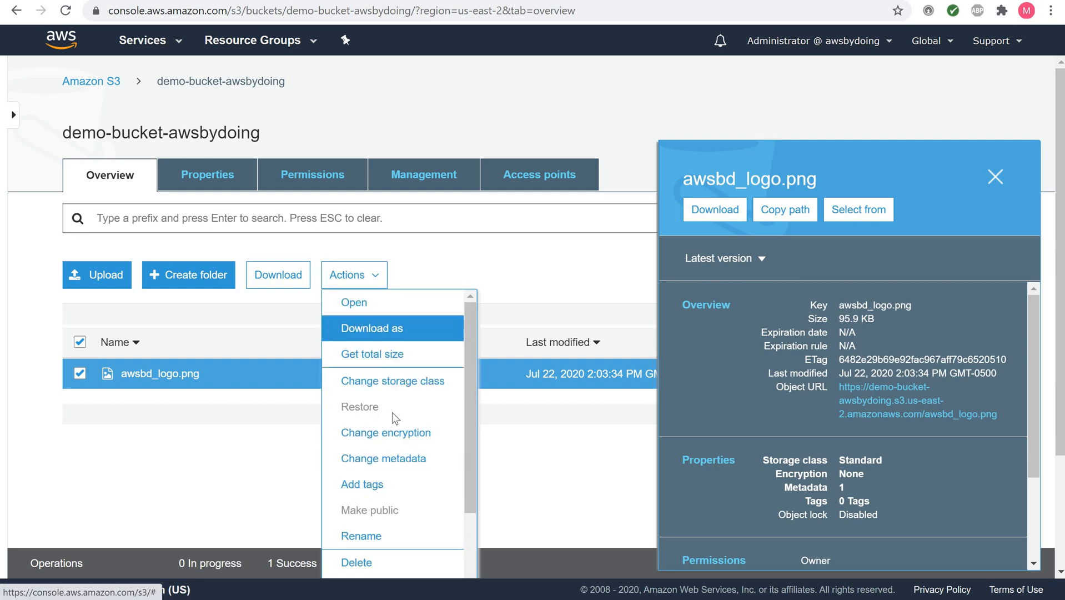
left_click(363, 562)
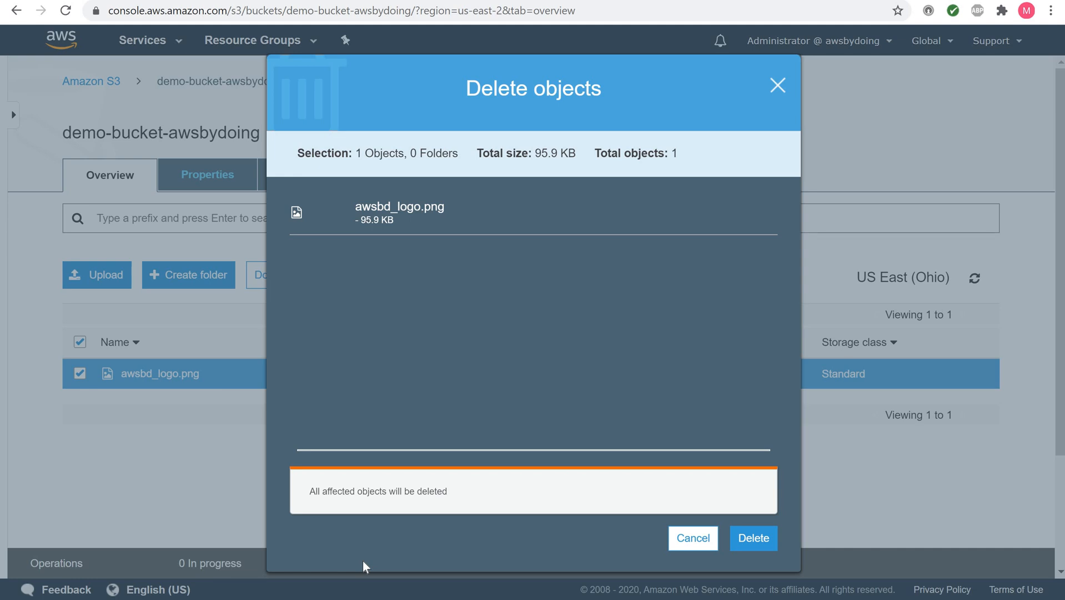
left_click(752, 547)
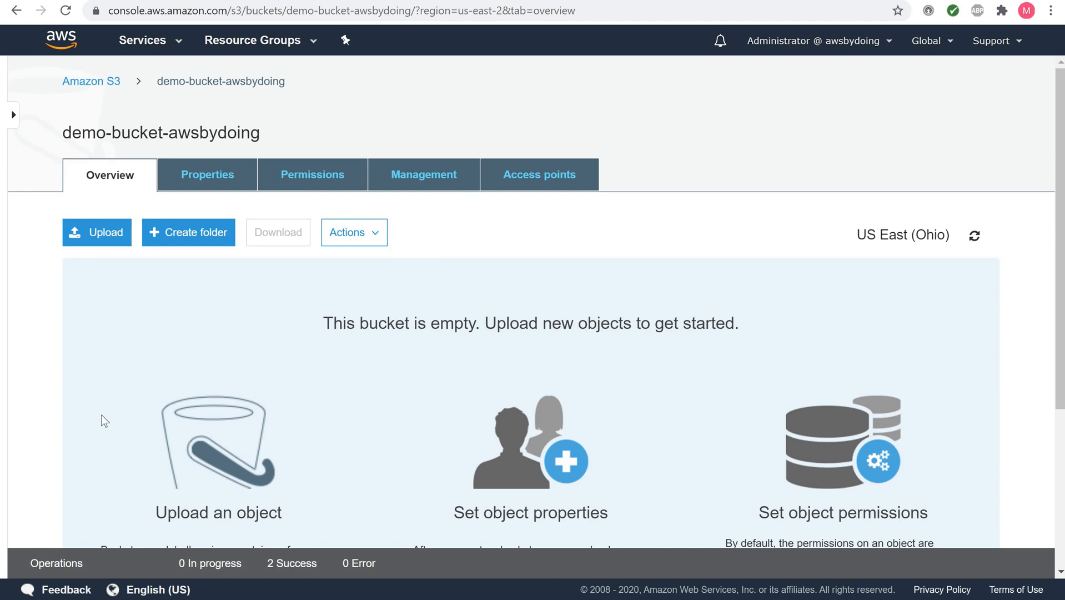
Step: Go back to the list of S3 buckets and delete demo-bucket-awsbydoing, entering its name as the deletion confirmation
left_click(78, 83)
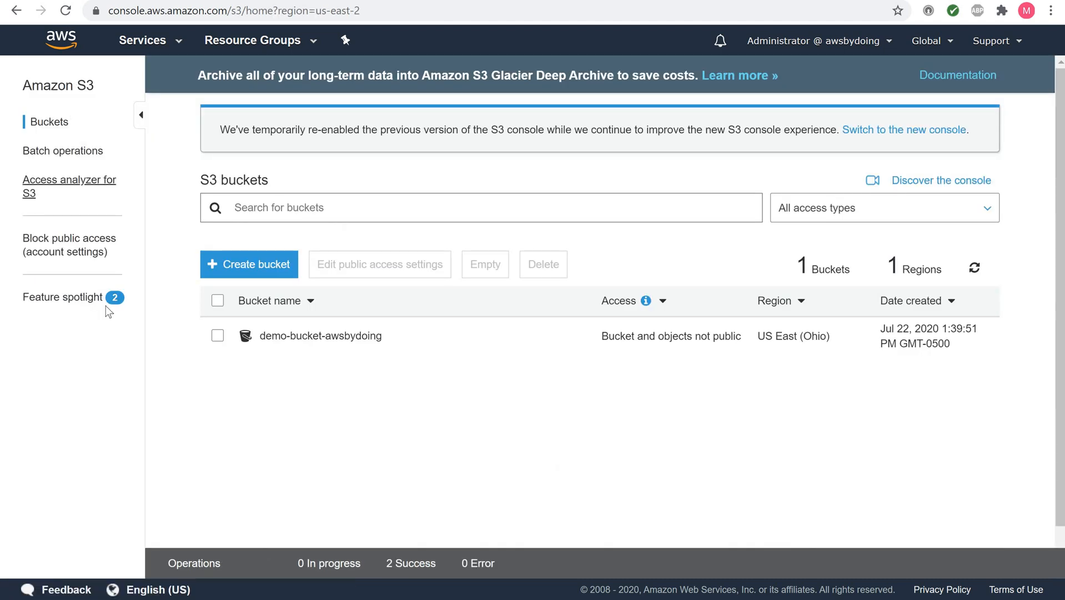
left_click(216, 336)
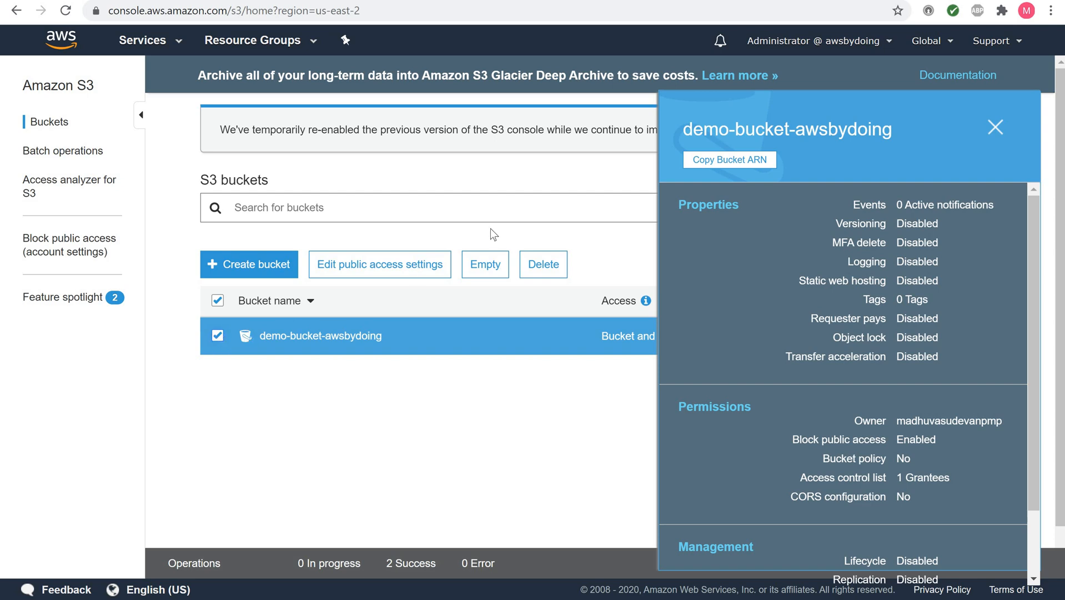
left_click(542, 270)
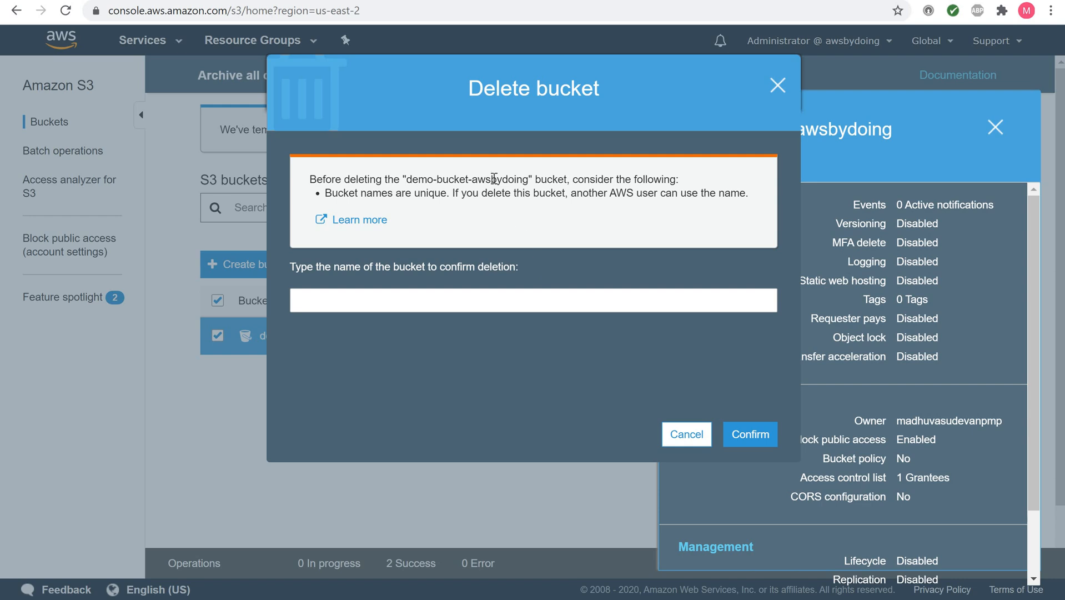
left_click_drag(408, 181, 530, 182)
key("ctrl+c")
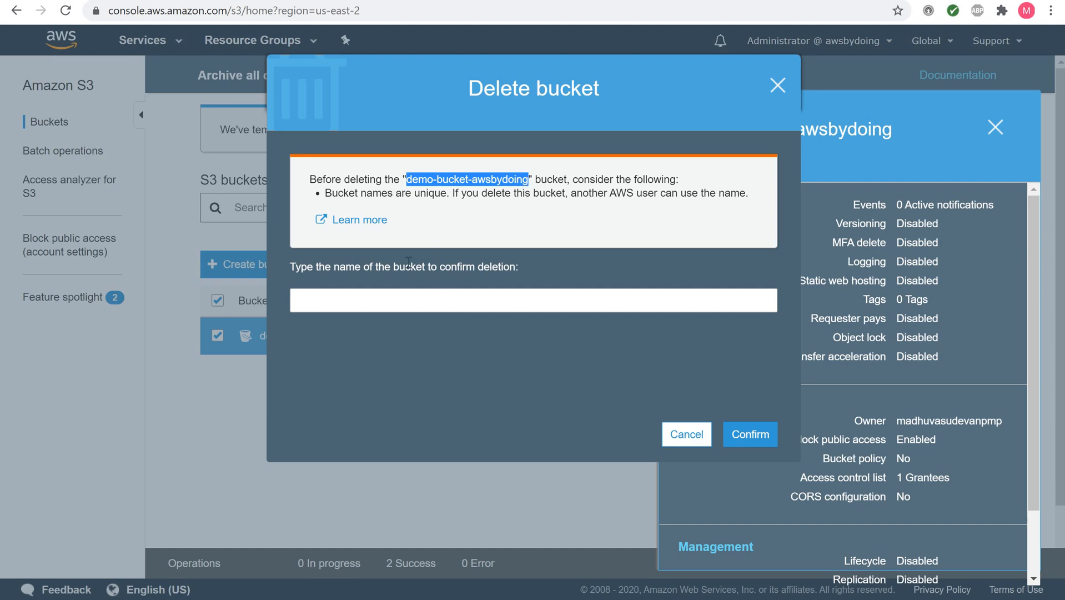
left_click(350, 299)
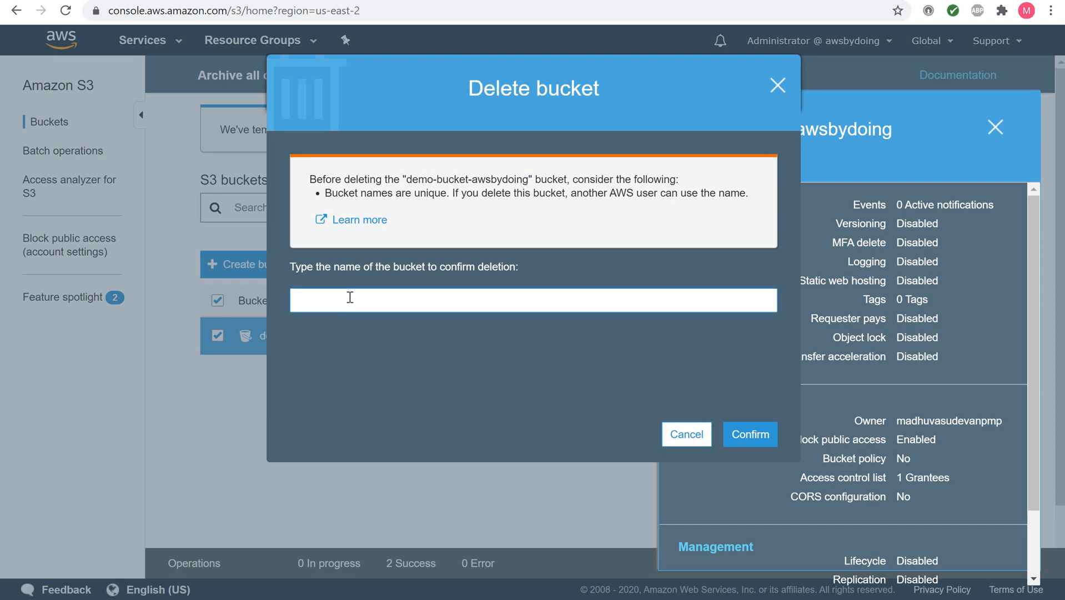
key("ctrl+v")
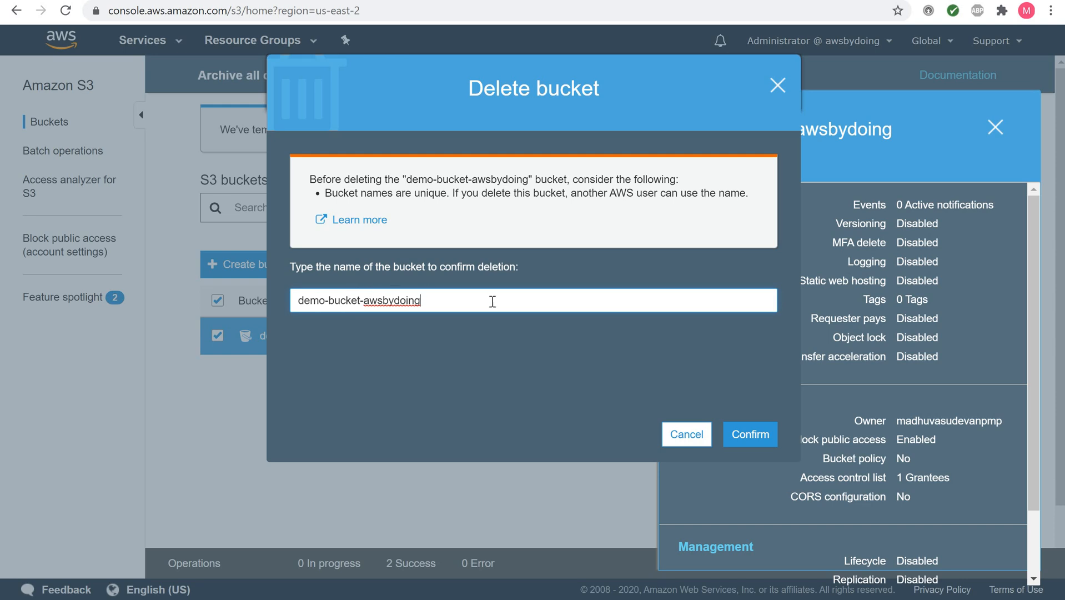
left_click(740, 436)
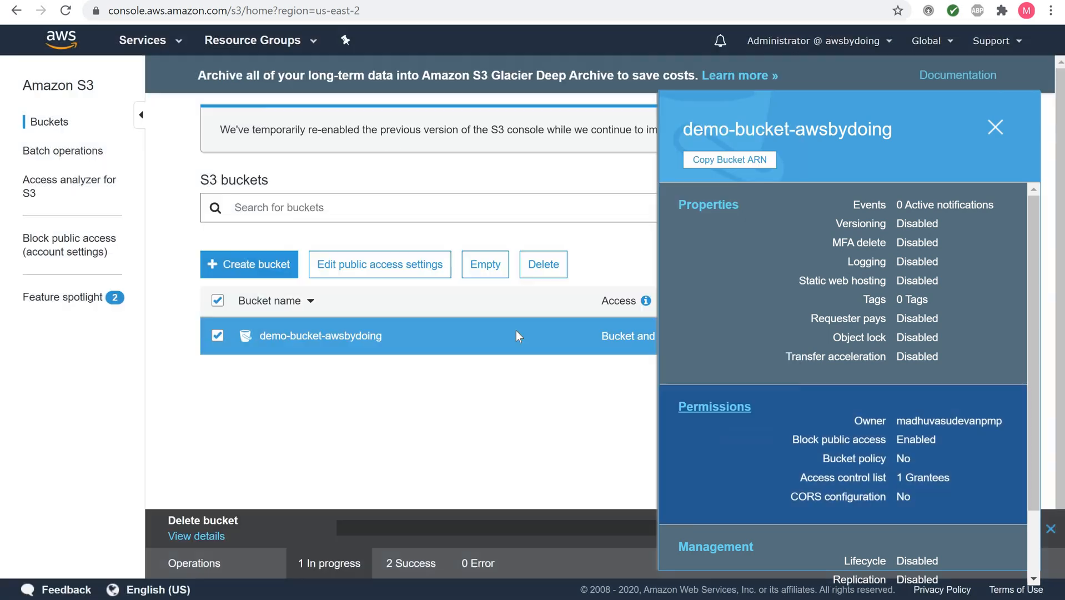